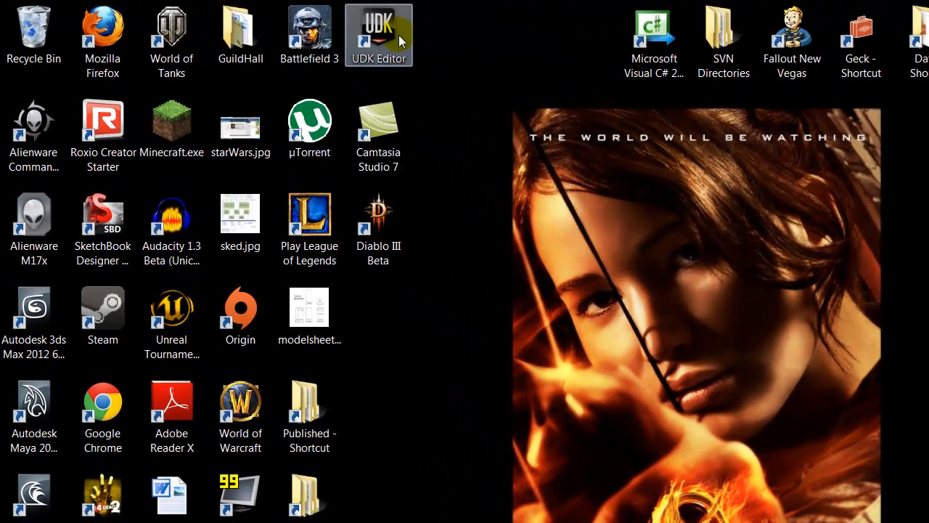
# Step: Launch the UDK Editor from the desktop and close the open Chrome window while it loads
pyautogui.doubleClick(269, 27)
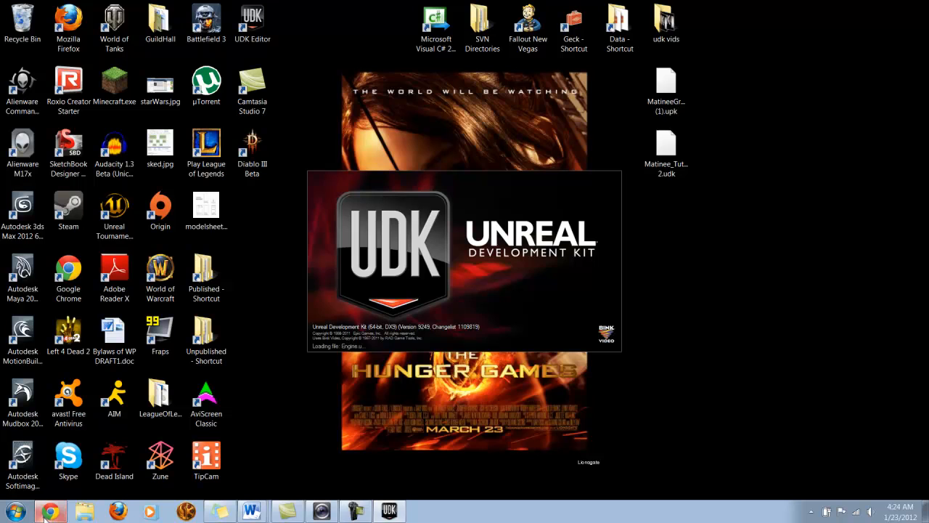
pyautogui.rightClick(48, 512)
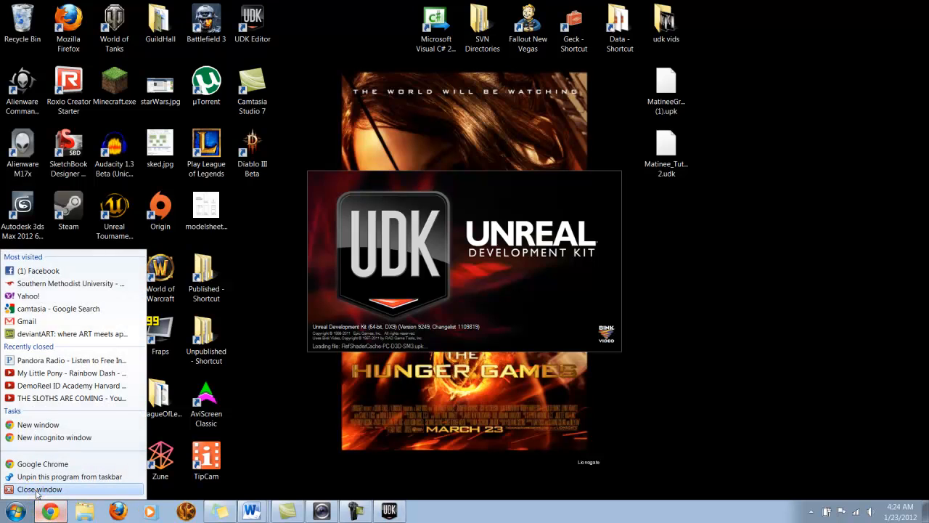
pyautogui.click(39, 489)
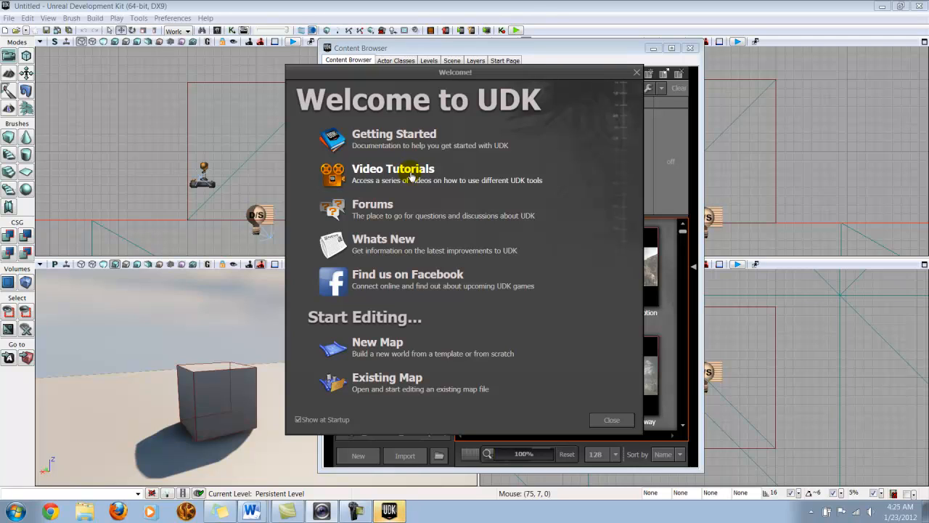
# Step: Dismiss the Welcome to UDK screen and close the Content Browser window
pyautogui.click(638, 72)
pyautogui.moveTo(523, 42); pyautogui.dragTo(437, 36)
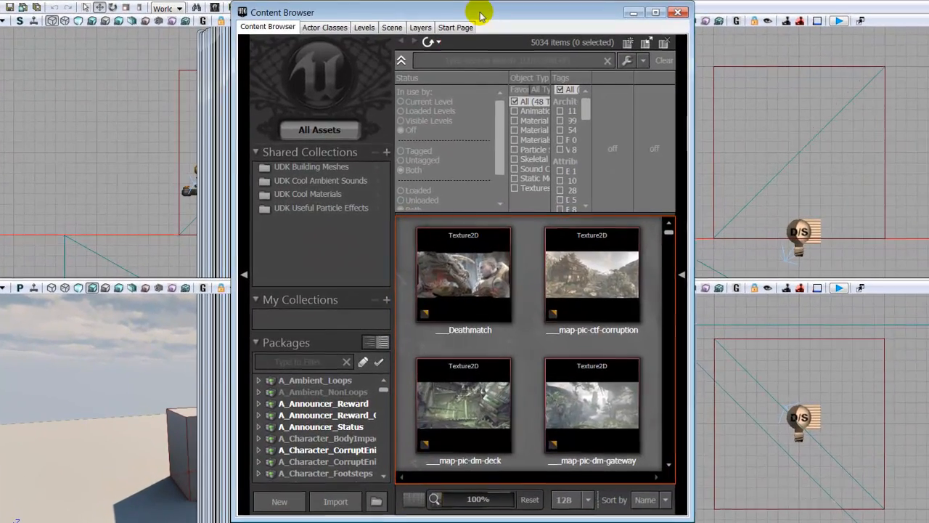
pyautogui.moveTo(479, 12); pyautogui.dragTo(483, 11)
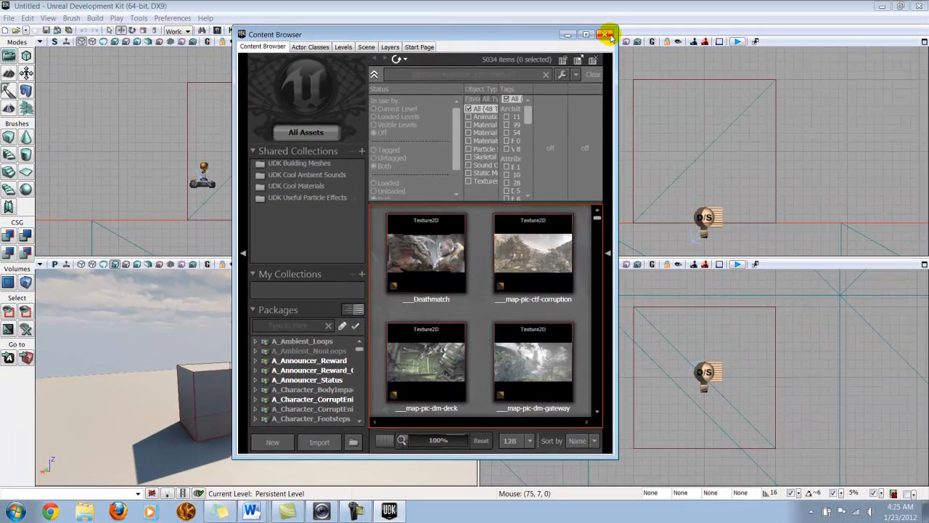
pyautogui.click(606, 34)
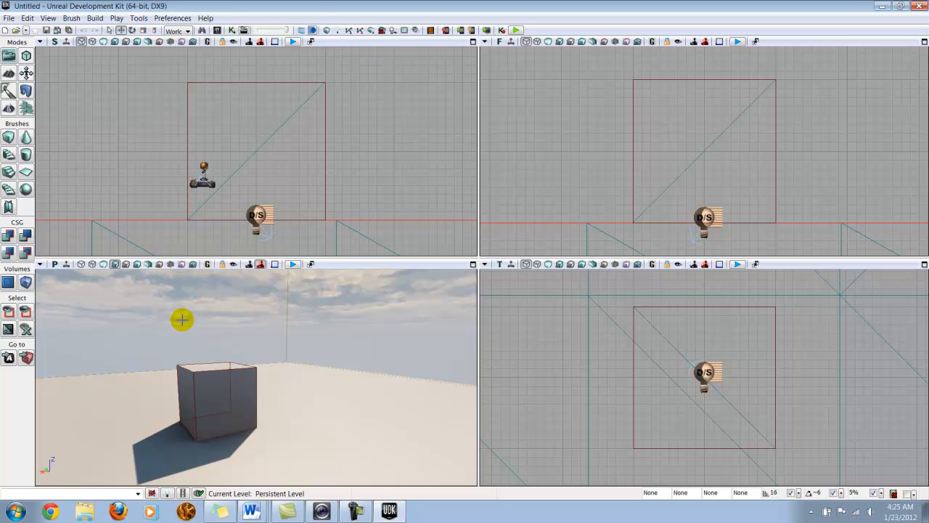
# Step: Create a new map from the Blank Map template
pyautogui.moveTo(306, 342)
pyautogui.mouseDown()
pyautogui.moveTo(313, 305)
pyautogui.moveTo(304, 338)
pyautogui.mouseUp()
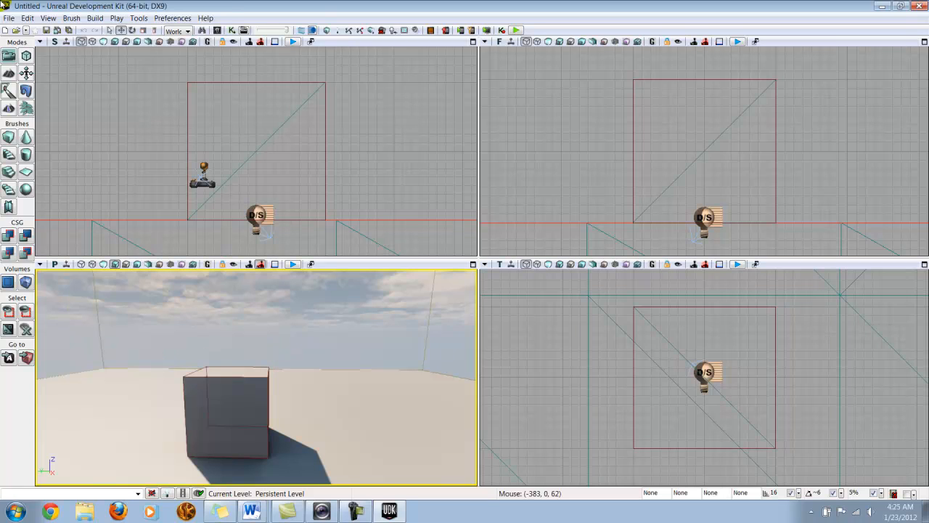
pyautogui.click(8, 18)
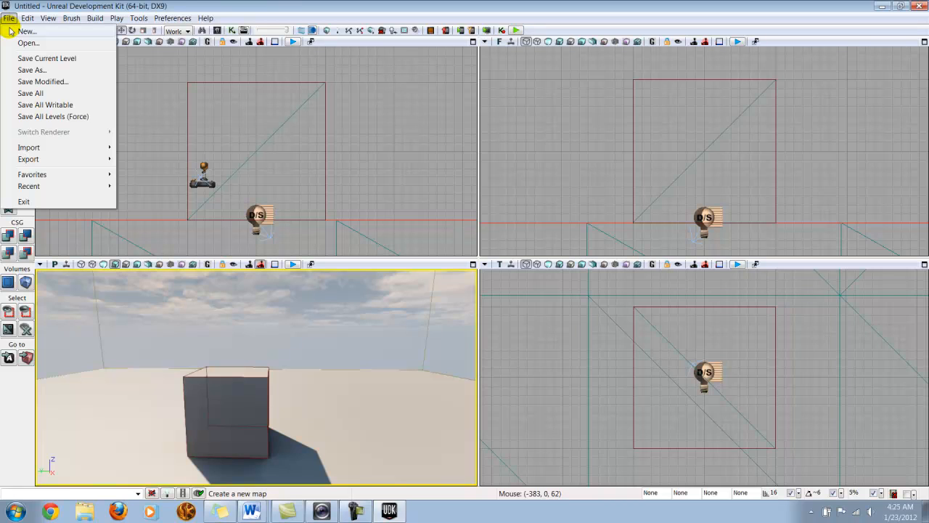
pyautogui.click(10, 32)
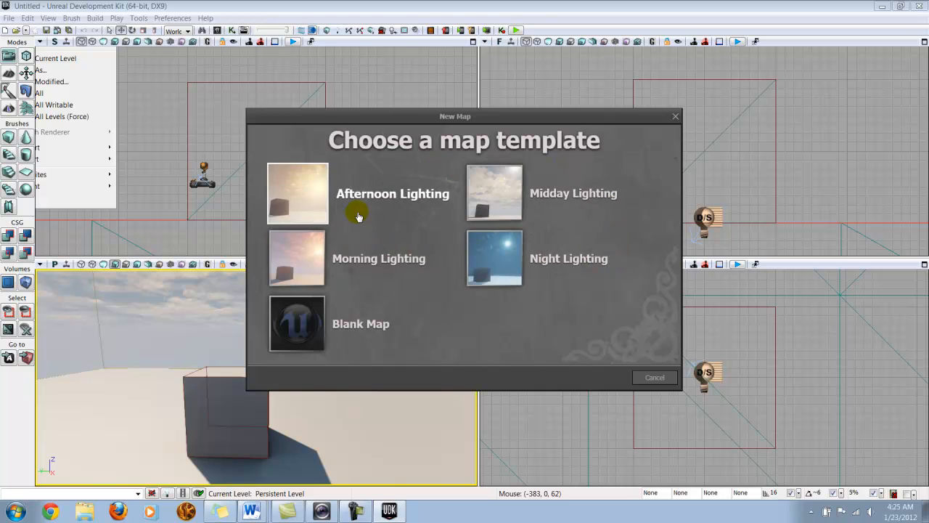
pyautogui.click(357, 322)
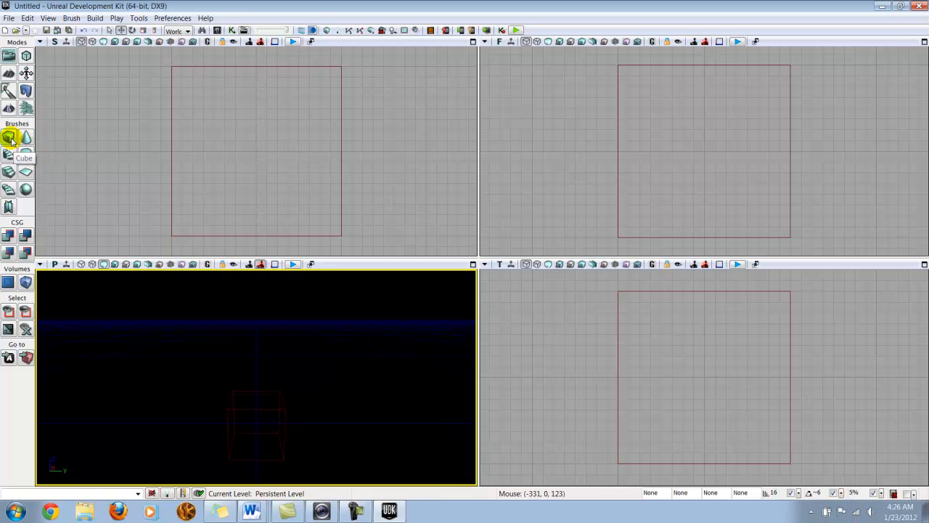
# Step: Set the cube builder brush's X, Y and Z dimensions to 512 each
pyautogui.rightClick(9, 139)
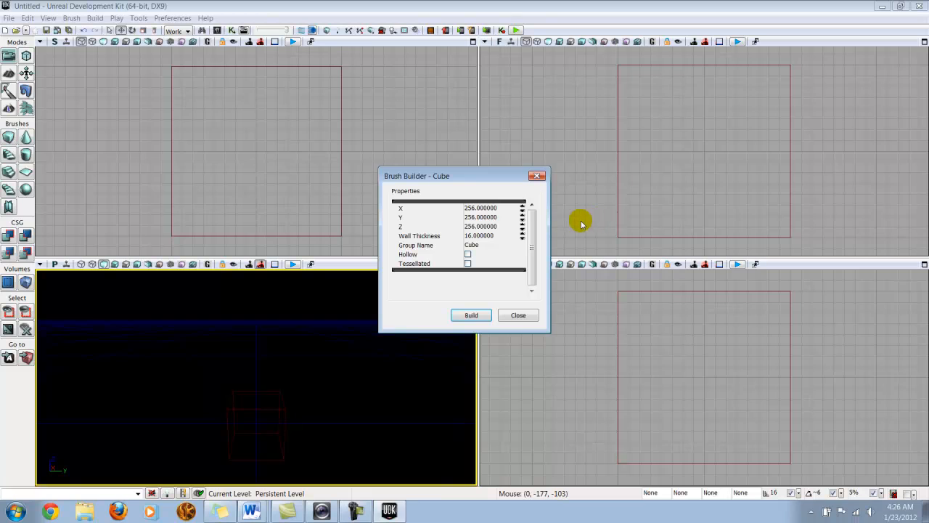
pyautogui.click(480, 208)
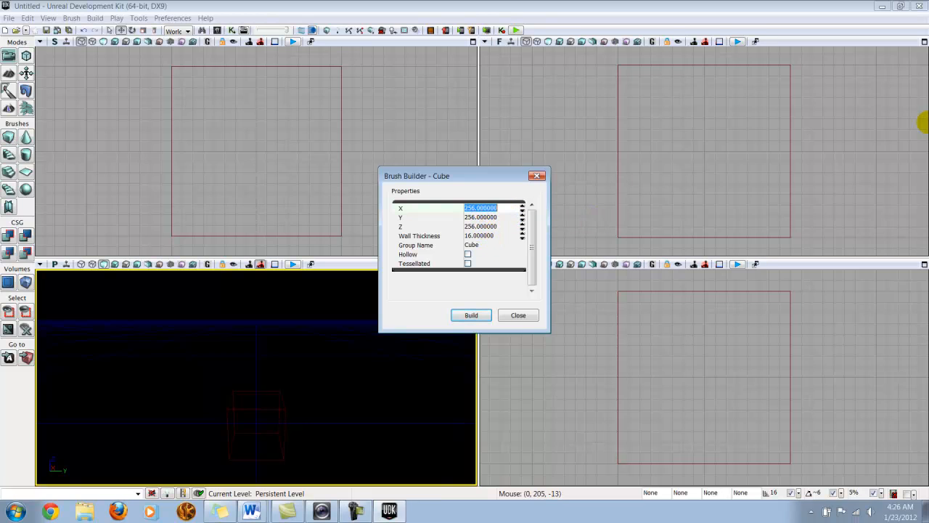
pyautogui.write('512')
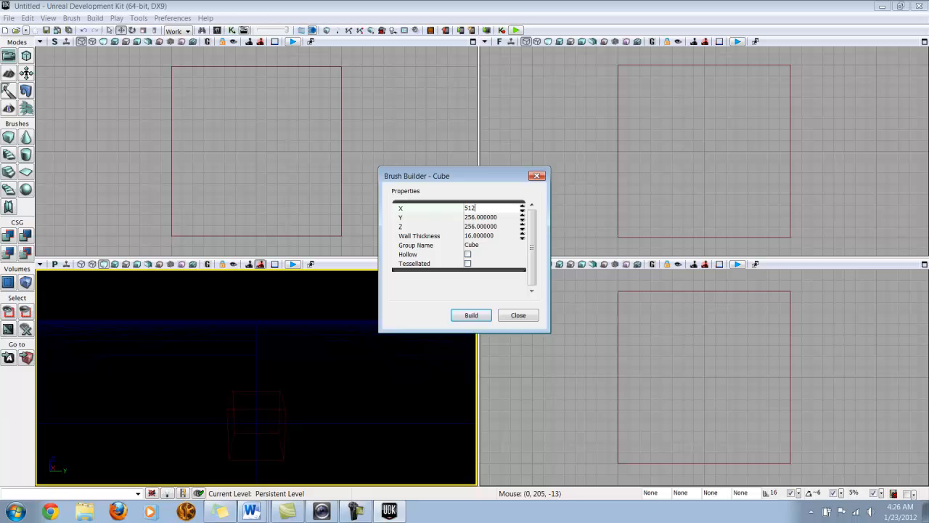
pyautogui.press('Tab')
pyautogui.write('512')
pyautogui.press('Tab')
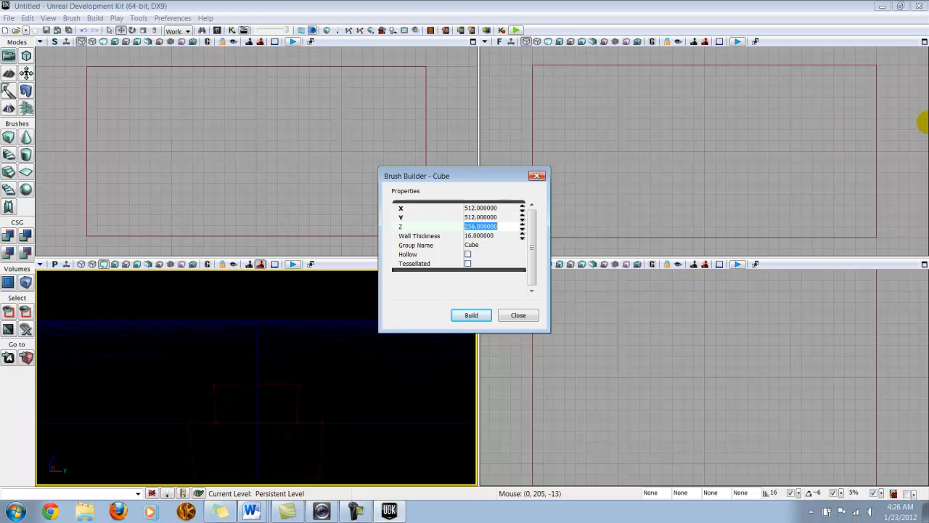
pyautogui.write('512')
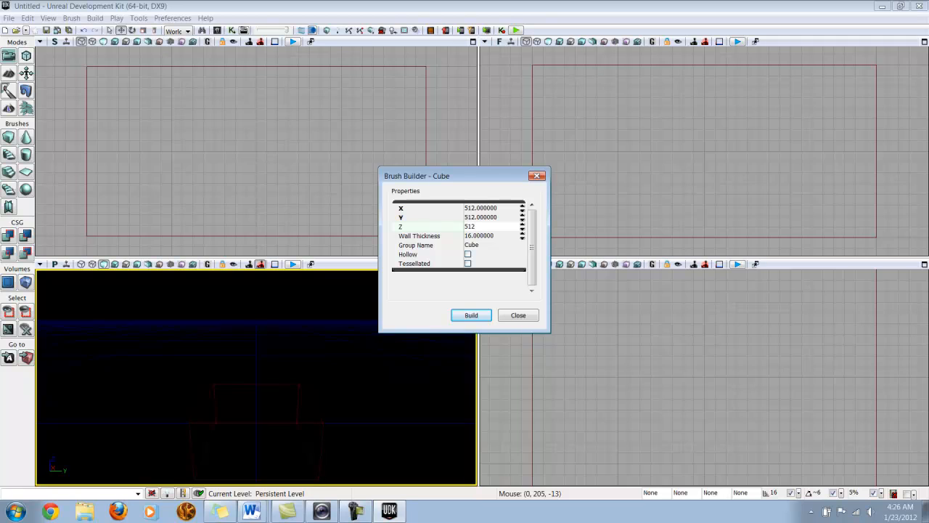
pyautogui.press('Tab')
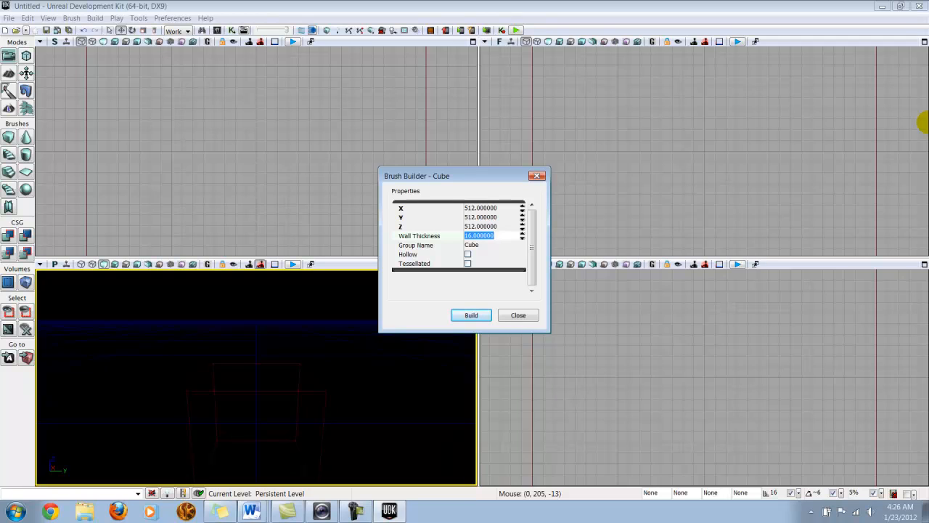
# Step: Make the cube brush hollow, build it and close the brush builder
pyautogui.press('Tab')
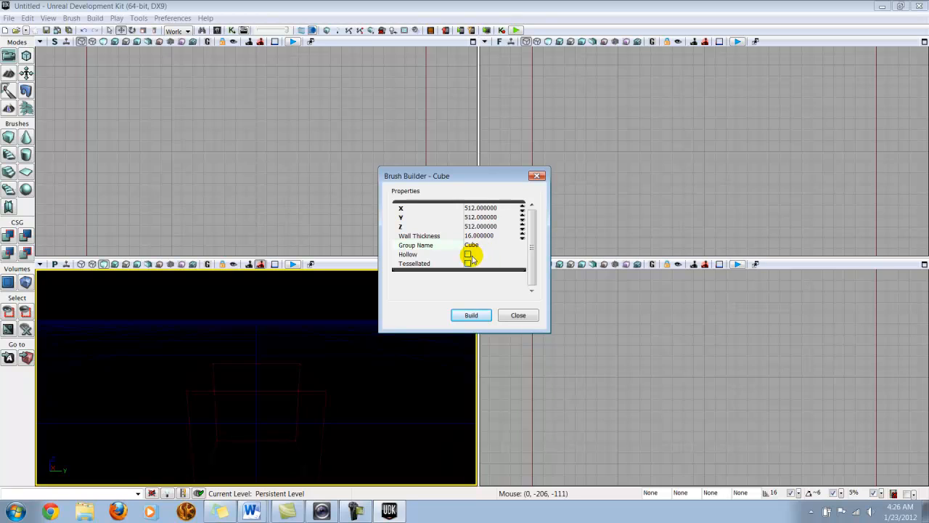
pyautogui.click(468, 254)
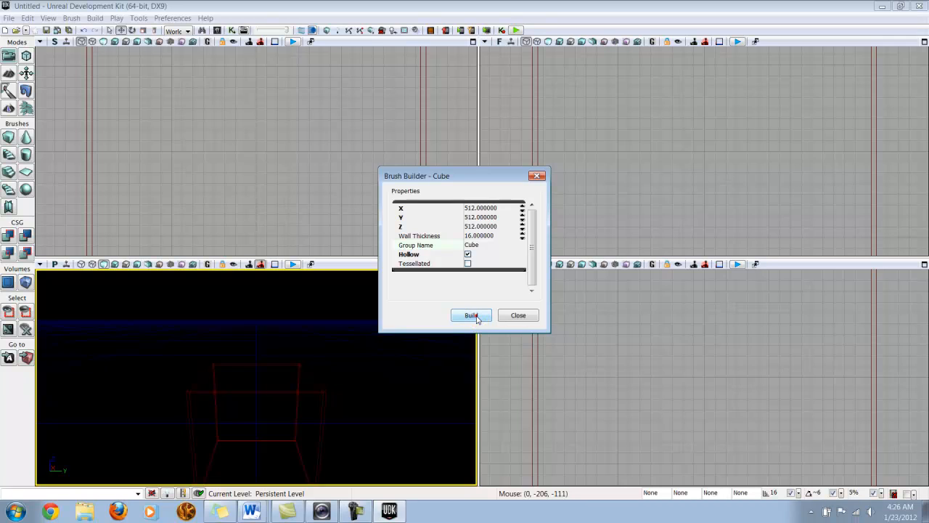
pyautogui.click(512, 315)
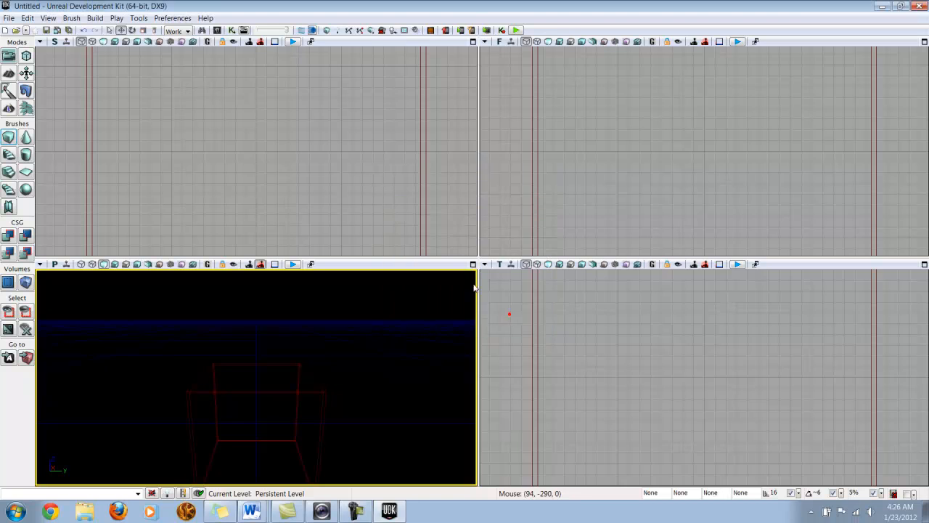
# Step: Select the hollow cube builder brush and add it to the level as CSG geometry
pyautogui.click(370, 140)
pyautogui.scroll(-5, 373, 139)
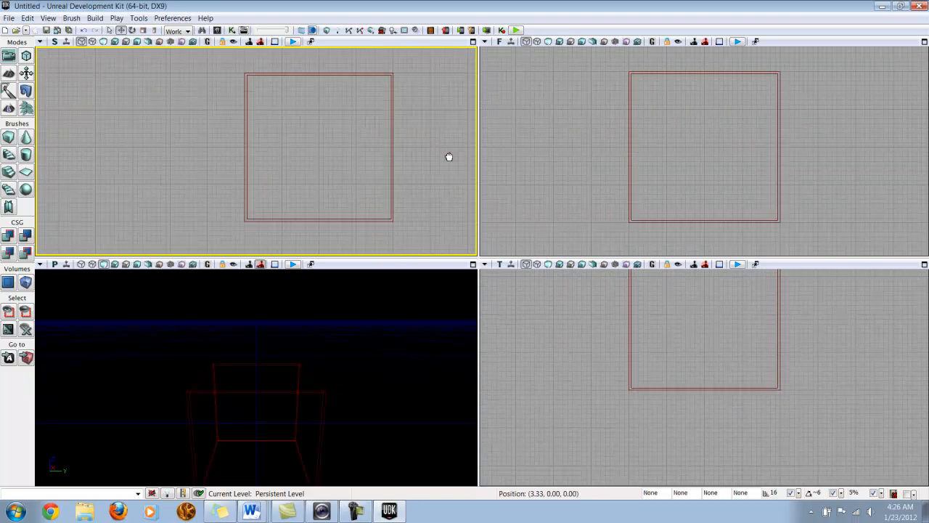
pyautogui.moveTo(448, 155); pyautogui.dragTo(390, 166)
pyautogui.click(334, 172)
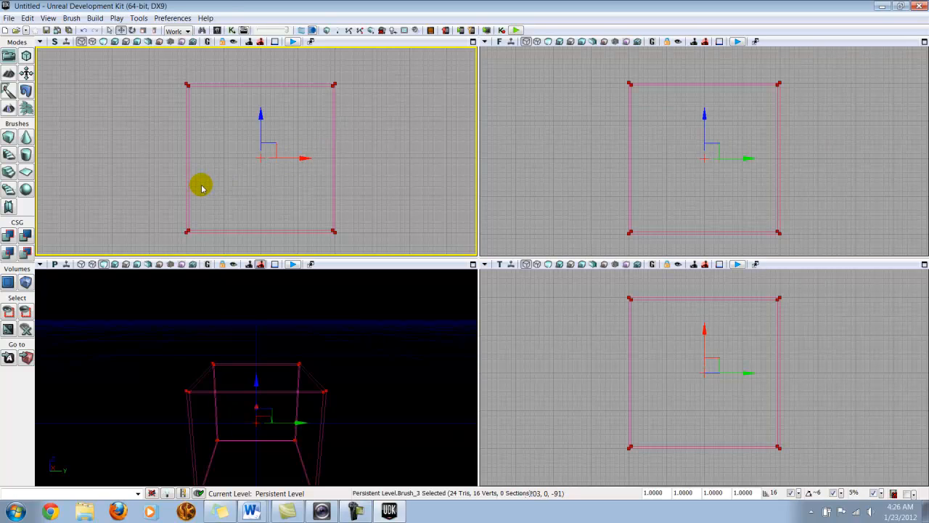
pyautogui.click(7, 235)
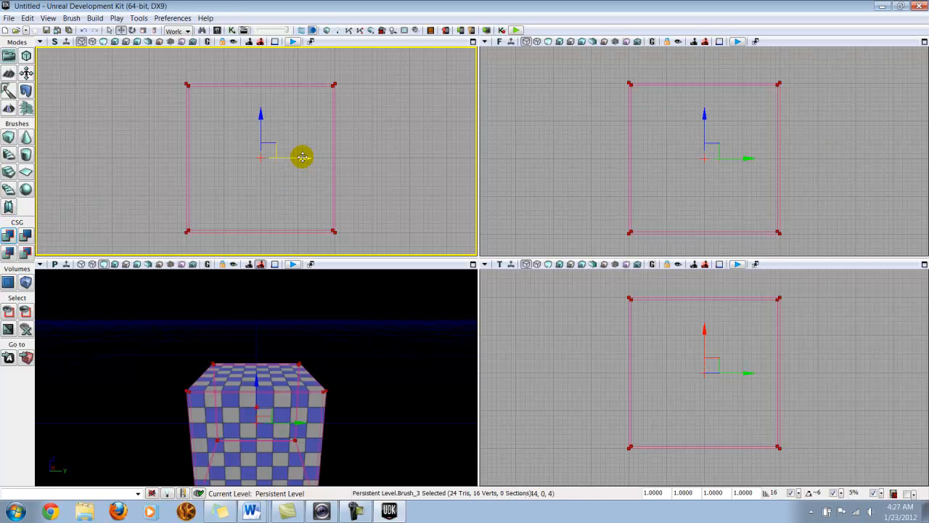
# Step: Examine the room's interior in the perspective view, comparing the Lit and Unlit view modes
pyautogui.moveTo(292, 286); pyautogui.dragTo(315, 441)
pyautogui.moveTo(190, 351); pyautogui.dragTo(276, 351)
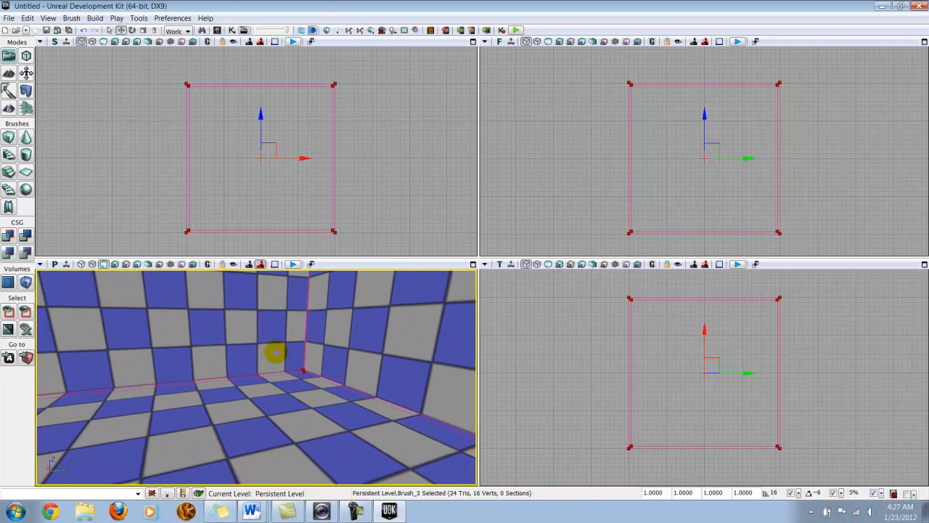
pyautogui.click(115, 264)
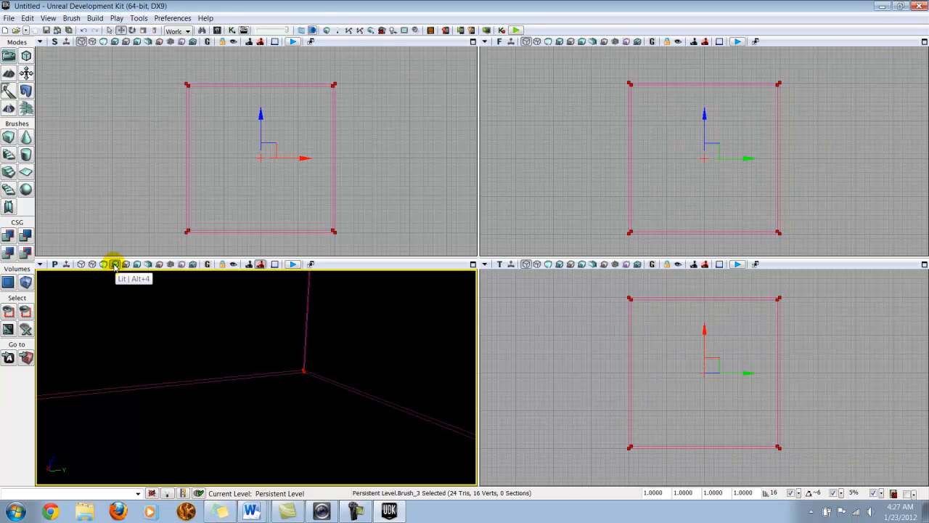
pyautogui.click(104, 264)
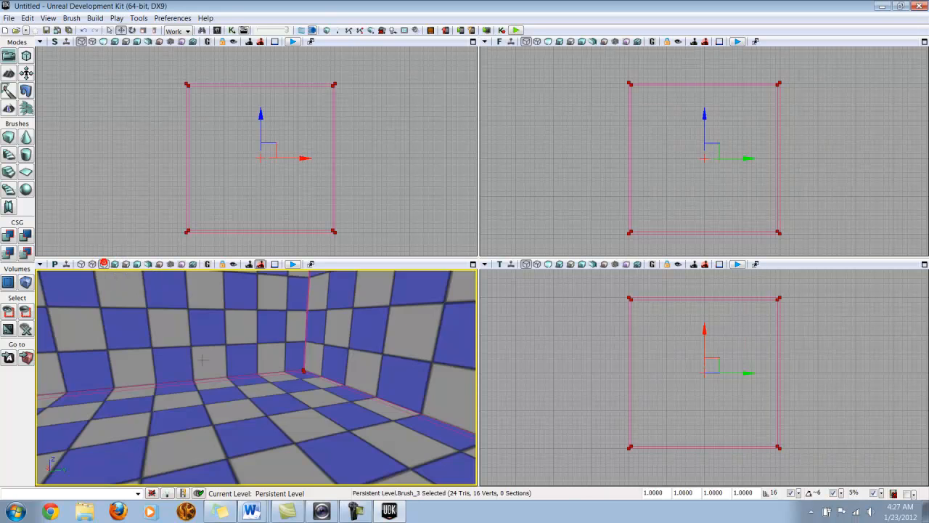
pyautogui.moveTo(243, 379); pyautogui.dragTo(159, 388)
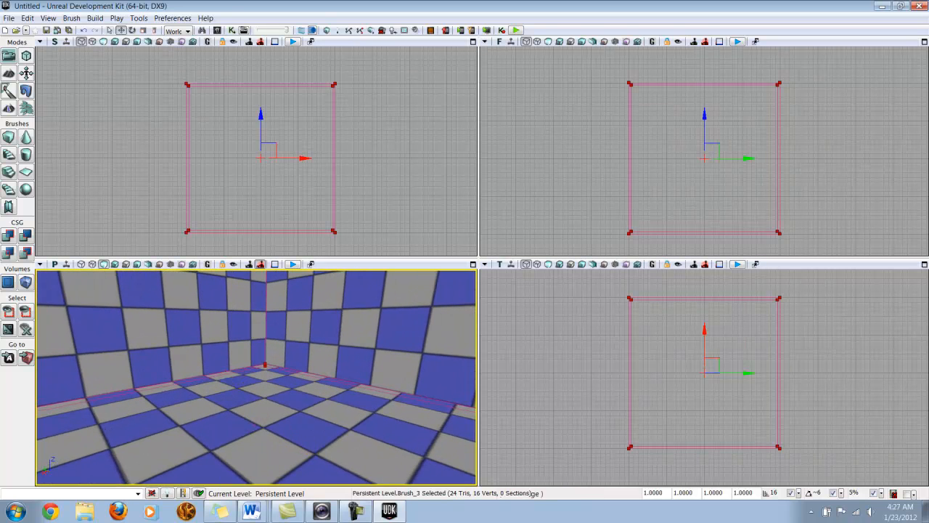
# Step: Add a PlayerStart actor on the floor near the middle of the room
pyautogui.click(254, 426)
pyautogui.rightClick(254, 425)
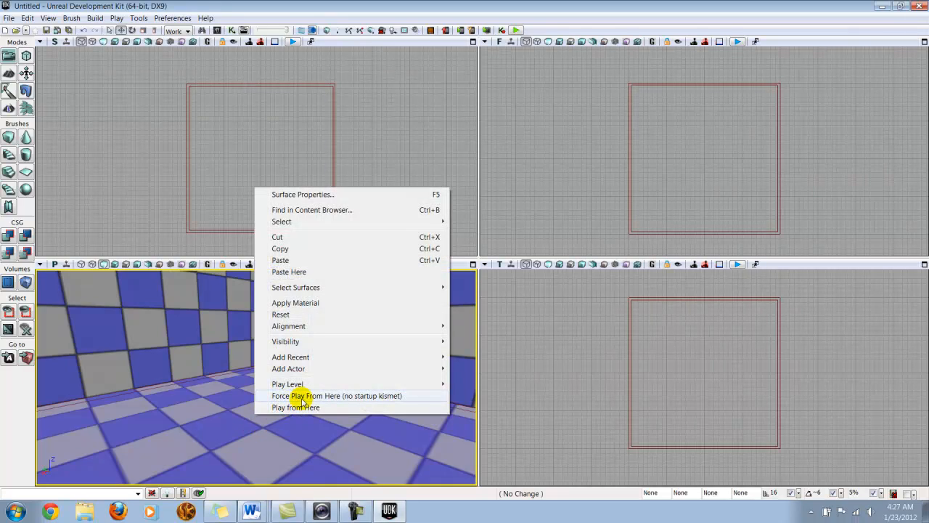
pyautogui.moveTo(316, 371)
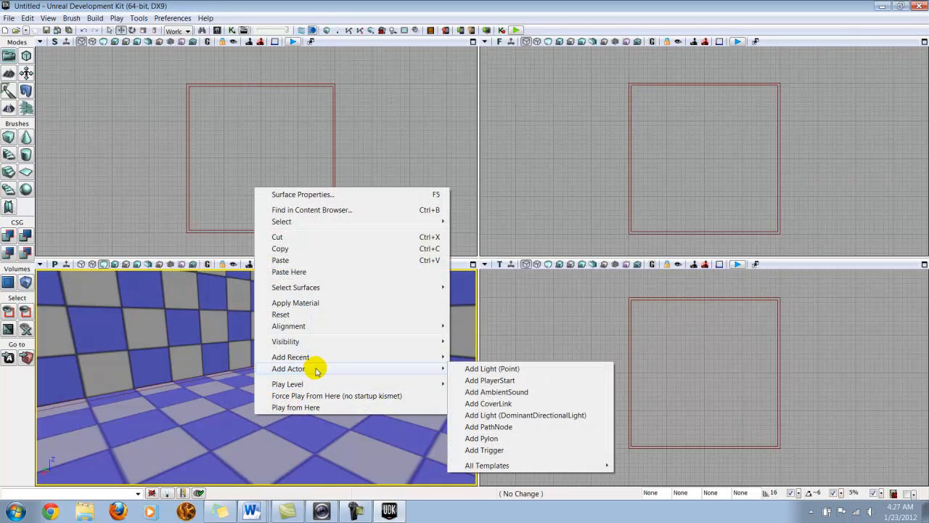
pyautogui.click(522, 384)
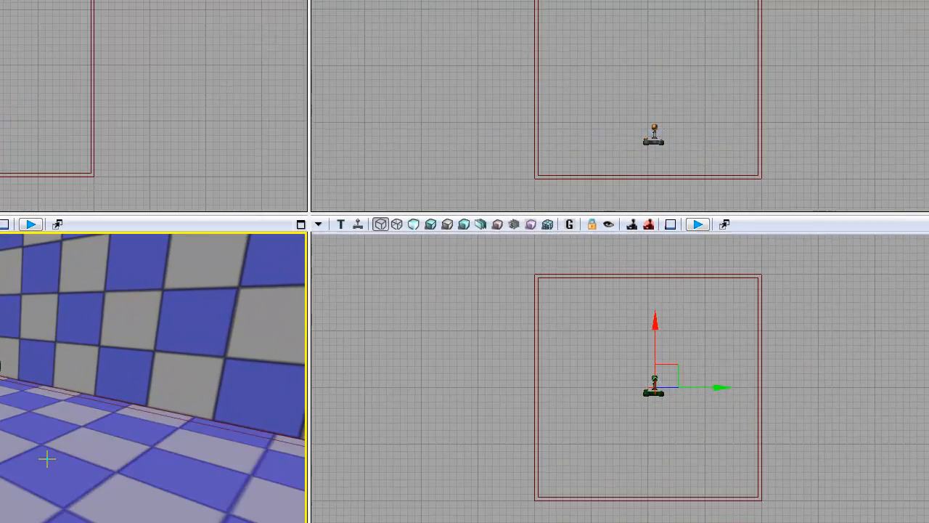
# Step: Add a point light on the floor beside the PlayerStart and raise it above the PlayerStart's height
pyautogui.rightClick(46, 459)
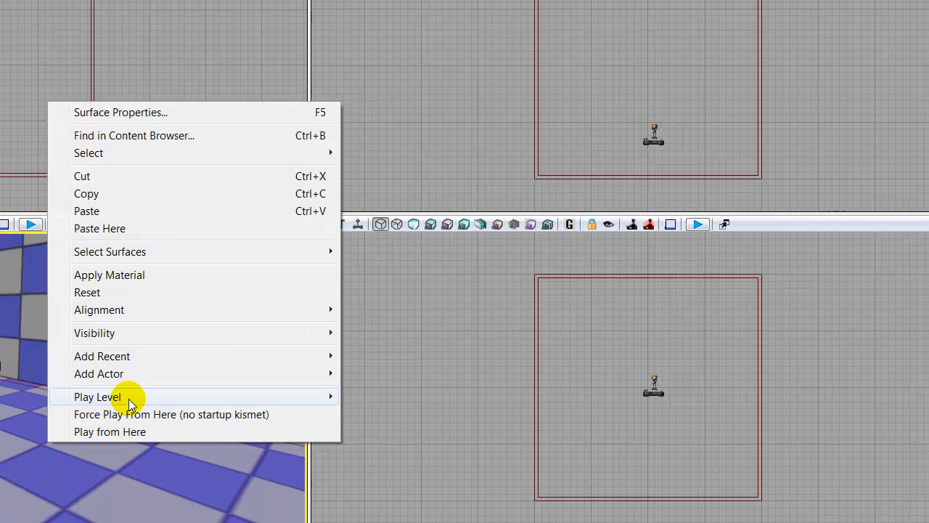
pyautogui.moveTo(133, 383)
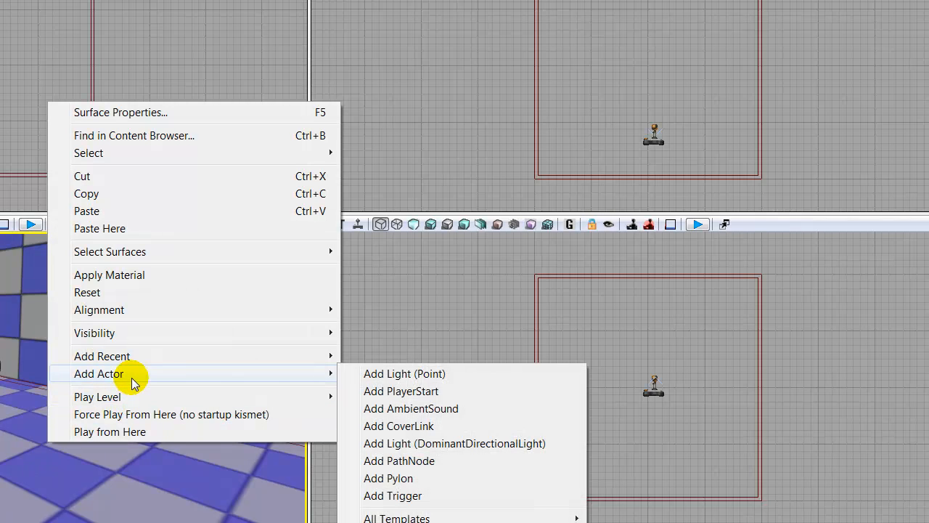
pyautogui.click(450, 373)
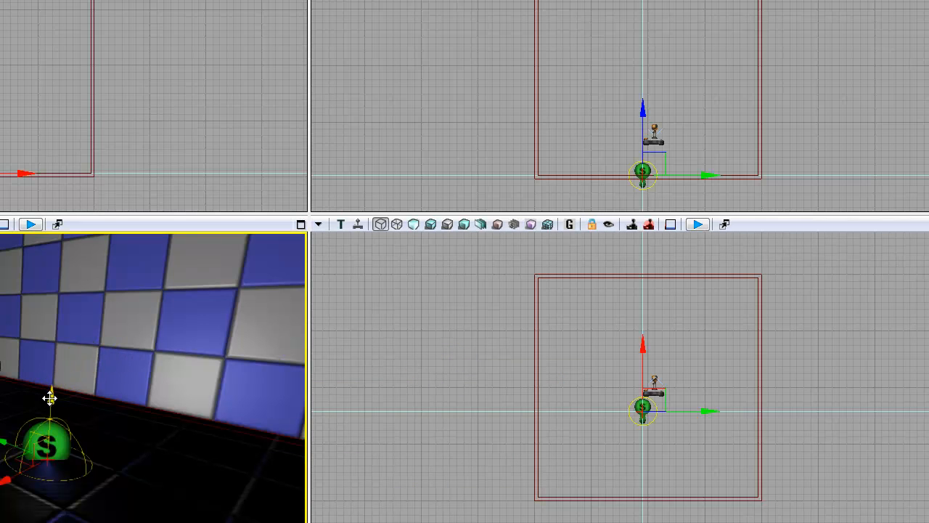
pyautogui.moveTo(51, 397); pyautogui.dragTo(71, 46)
pyautogui.moveTo(60, 402); pyautogui.dragTo(61, 312, button='middle')
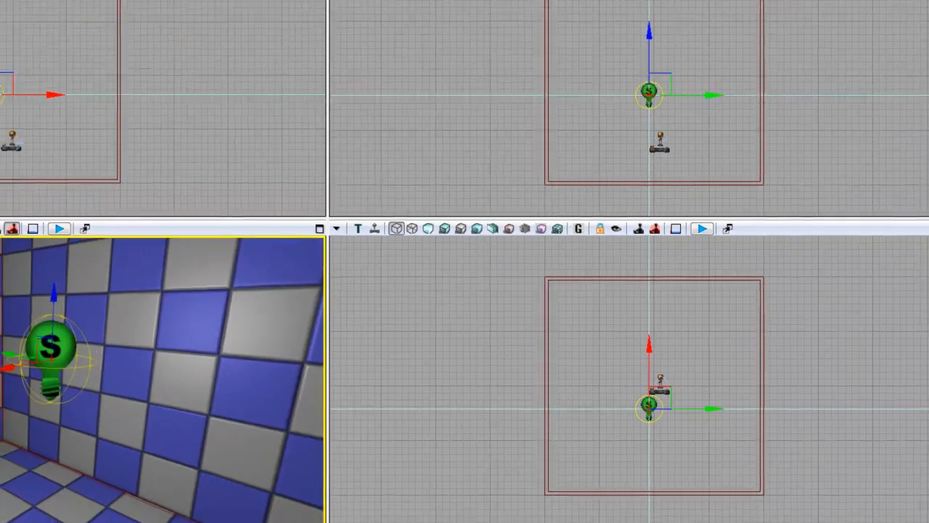
# Step: Look at the point light's property categories, close them and view the lit room with its actors
pyautogui.press('F4')
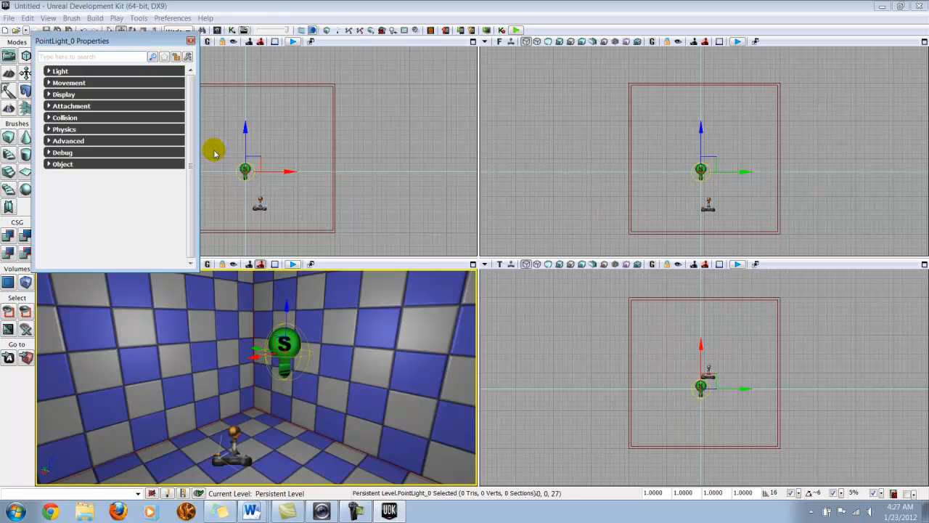
pyautogui.click(190, 41)
pyautogui.moveTo(307, 364); pyautogui.dragTo(305, 320)
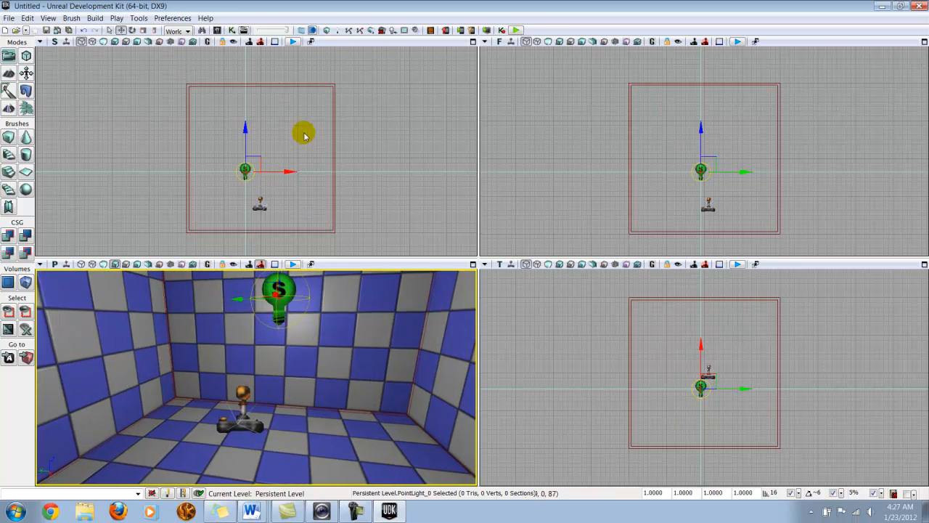
# Step: Build the whole map, including its lighting, and close the Swarm Agent and Map Check windows
pyautogui.click(371, 34)
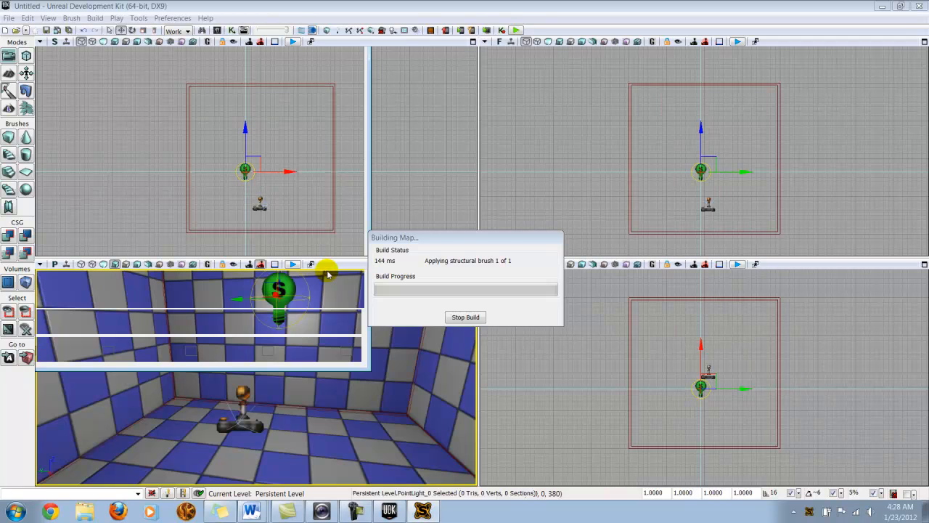
pyautogui.moveTo(432, 512)
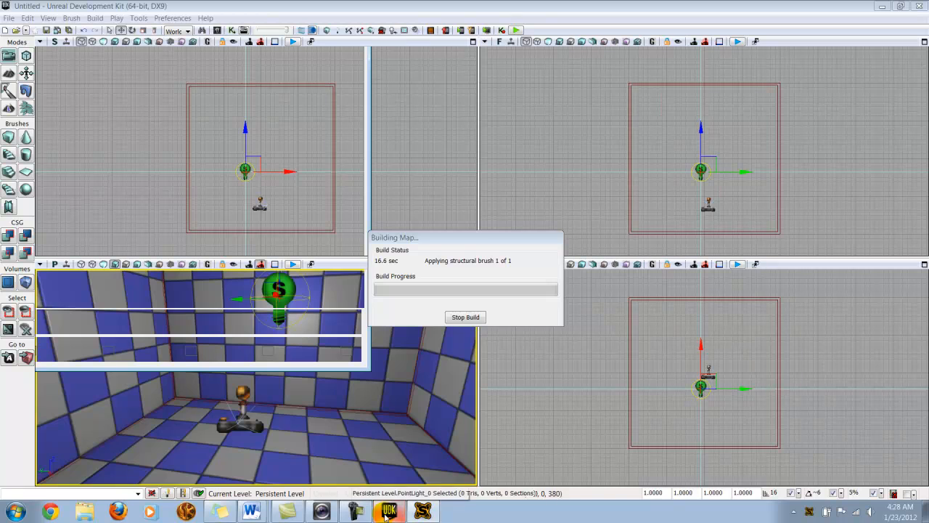
pyautogui.moveTo(387, 513)
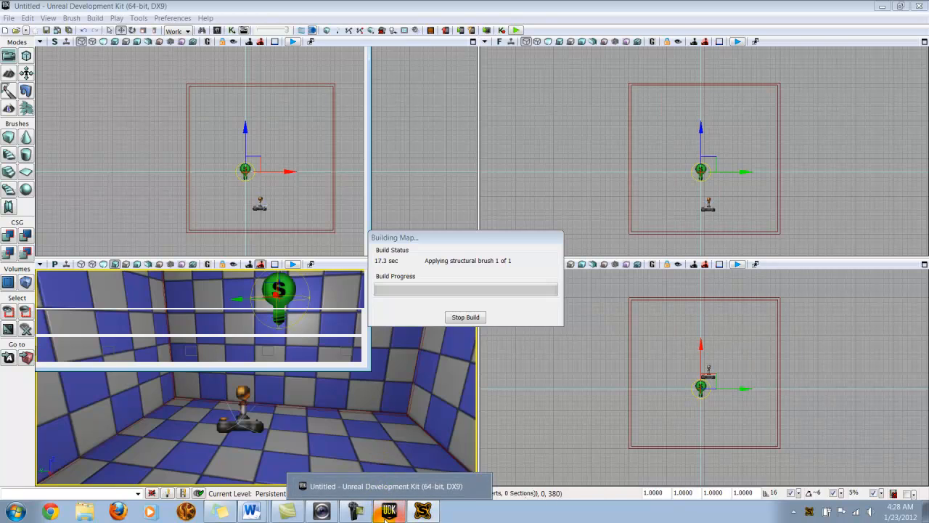
pyautogui.click(385, 518)
pyautogui.click(385, 517)
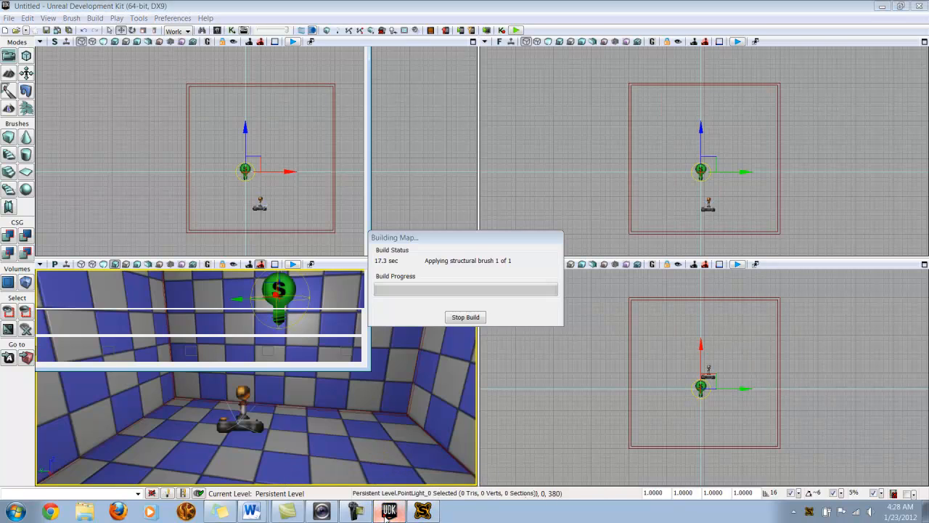
pyautogui.rightClick(385, 518)
pyautogui.click(383, 517)
pyautogui.moveTo(379, 517)
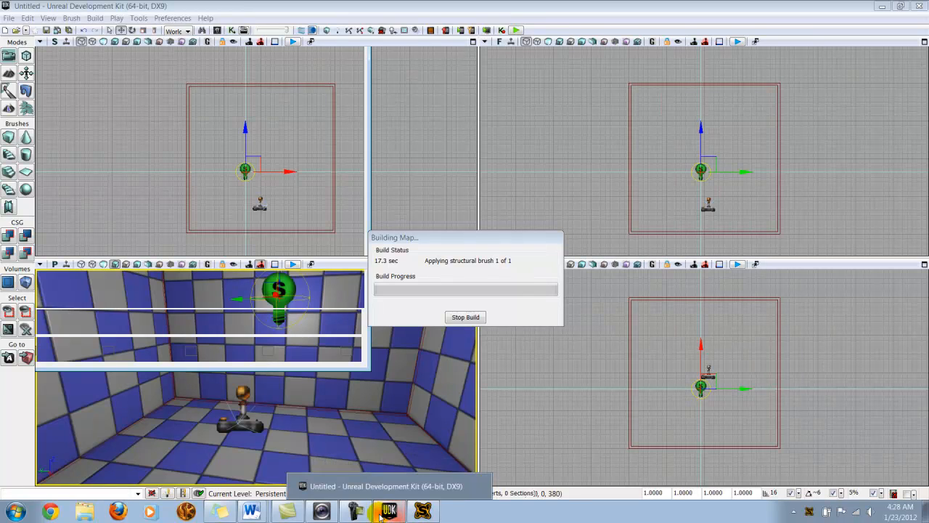
pyautogui.click(423, 513)
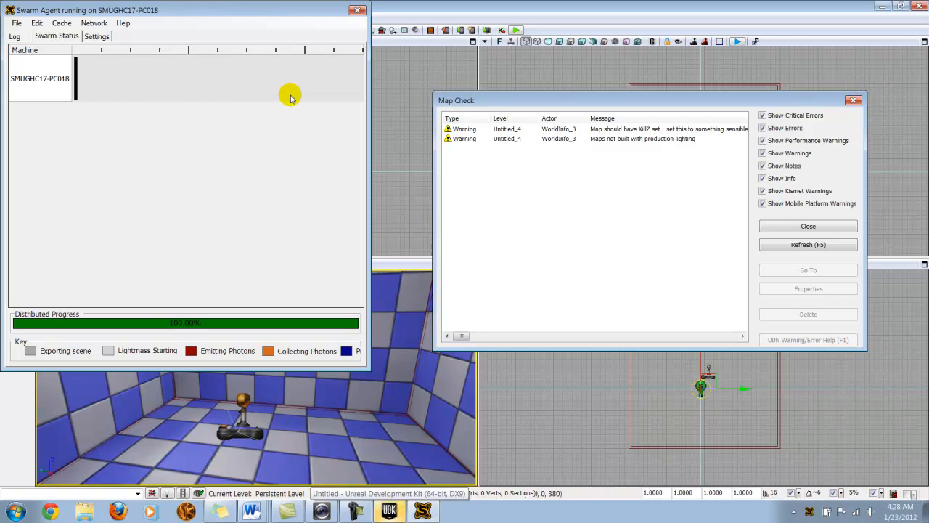
pyautogui.click(359, 10)
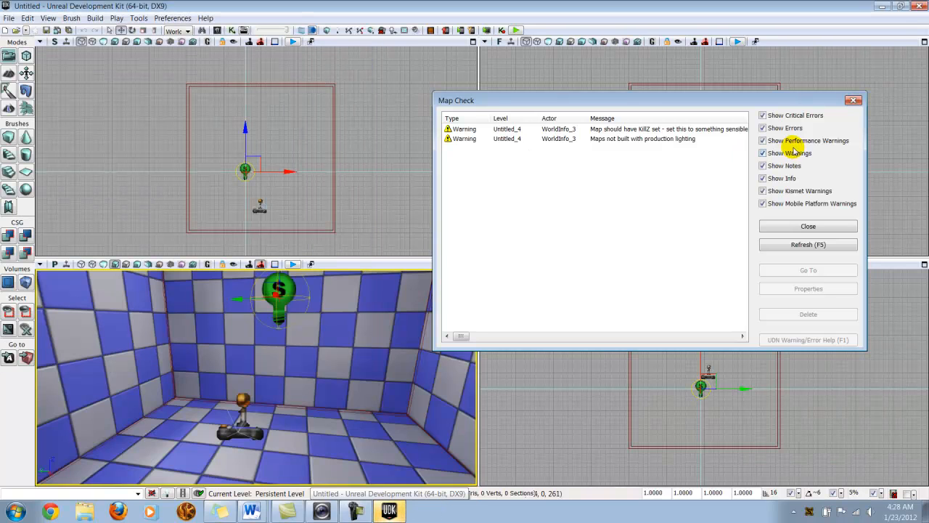
pyautogui.click(808, 228)
pyautogui.moveTo(311, 444); pyautogui.dragTo(338, 465)
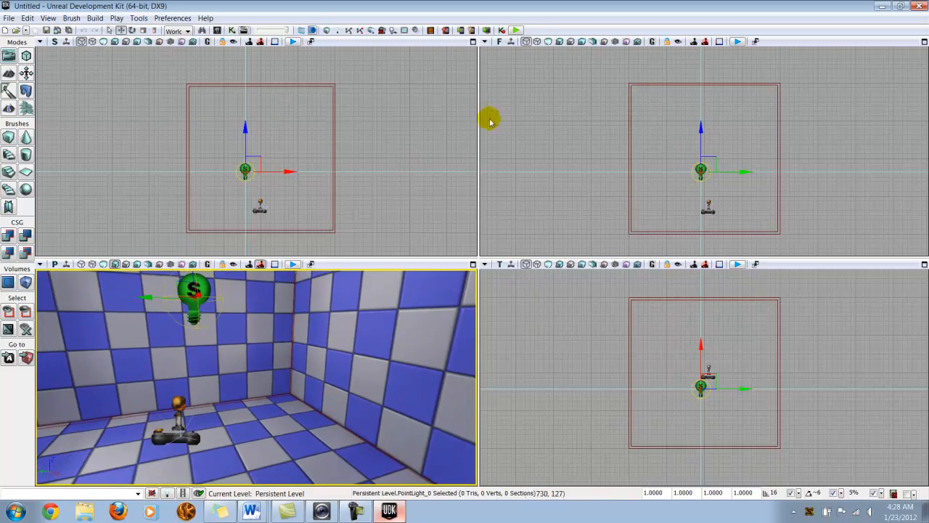
# Step: Save the level as DM-basicMap.udk in the TGP_2 folder, replacing the existing file
pyautogui.click(9, 18)
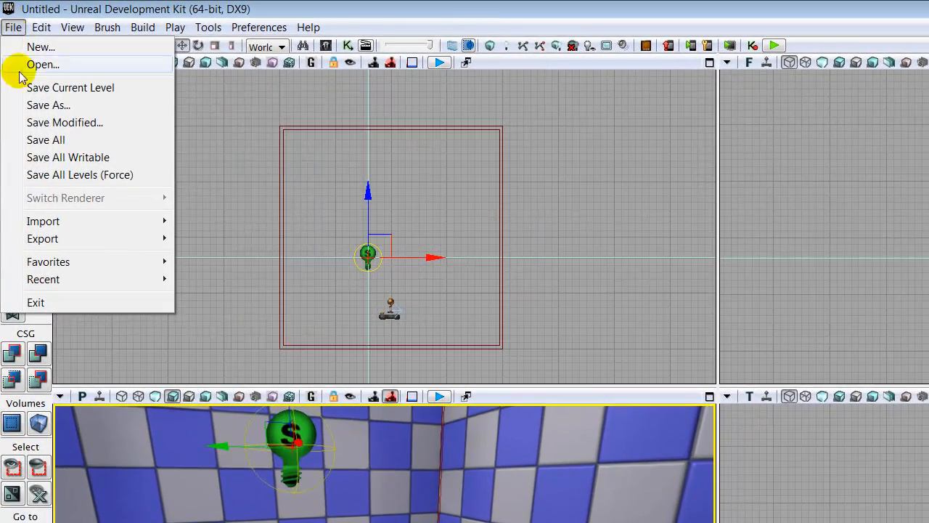
pyautogui.click(44, 106)
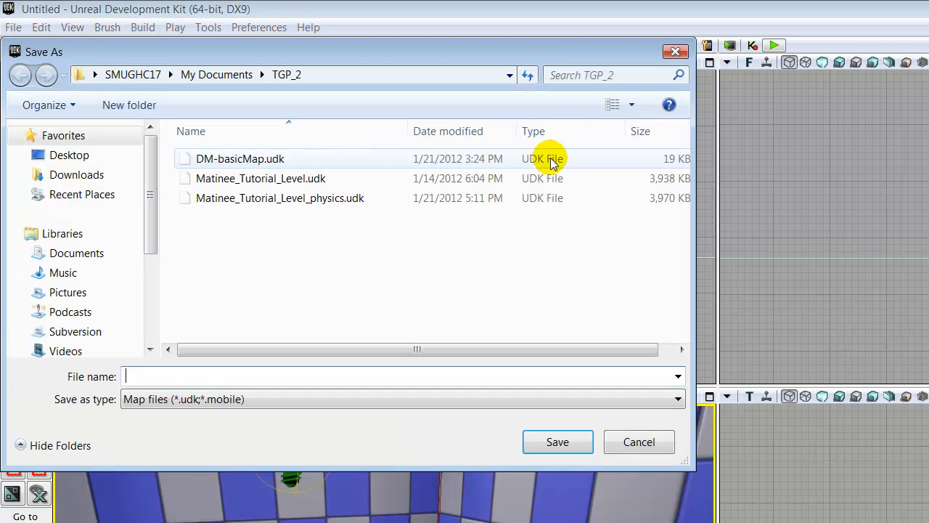
pyautogui.write('DM-basicMap')
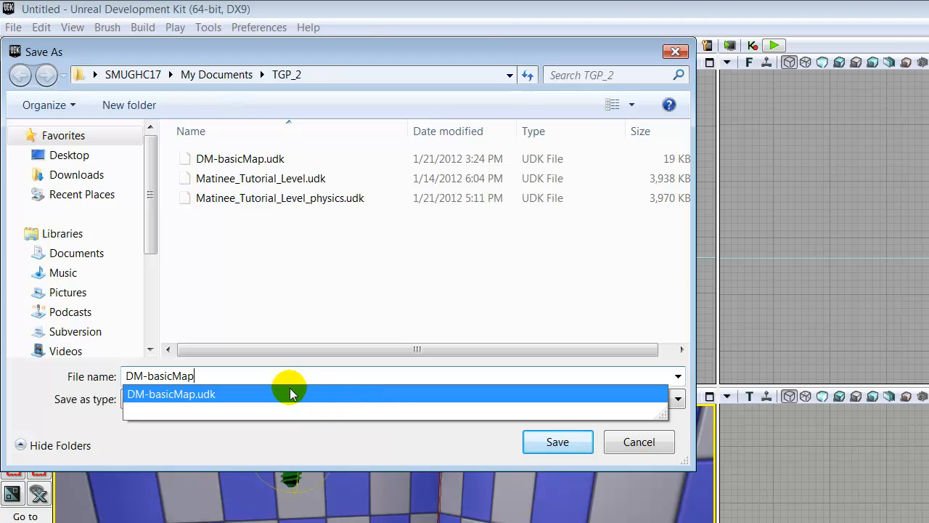
pyautogui.click(218, 393)
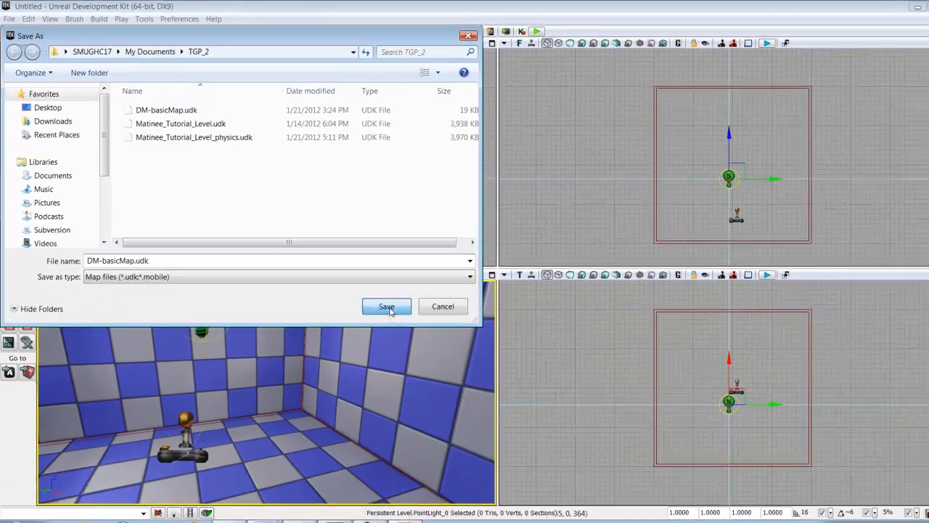
pyautogui.click(553, 422)
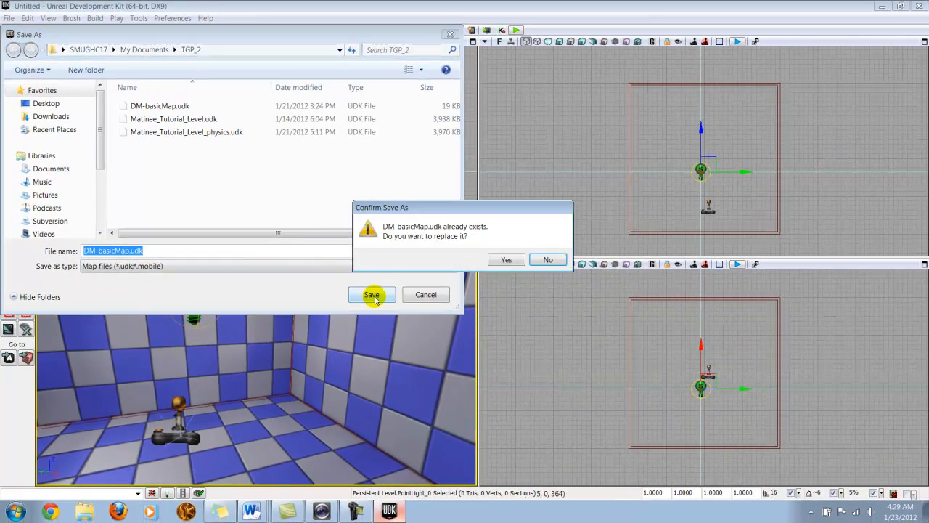
pyautogui.click(504, 259)
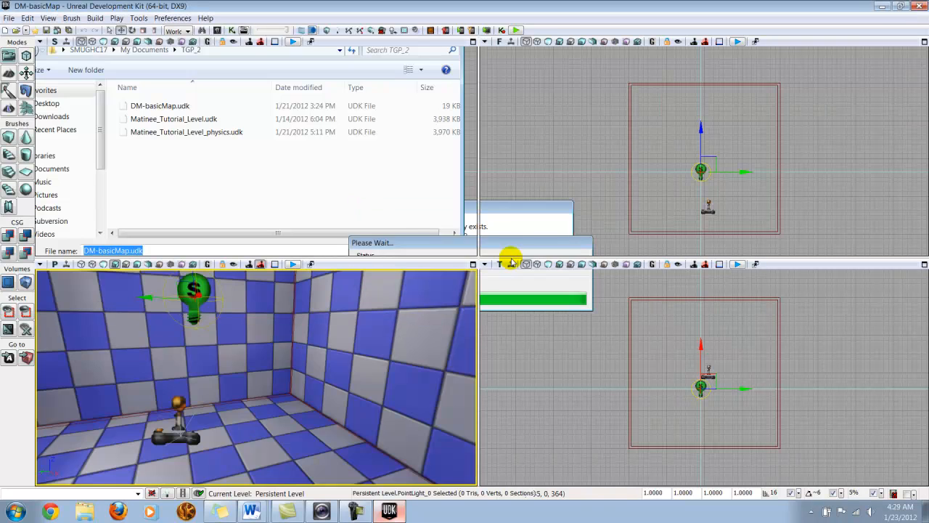
# Step: Play the level in the editor preview, walk around the room and end the preview
pyautogui.click(515, 30)
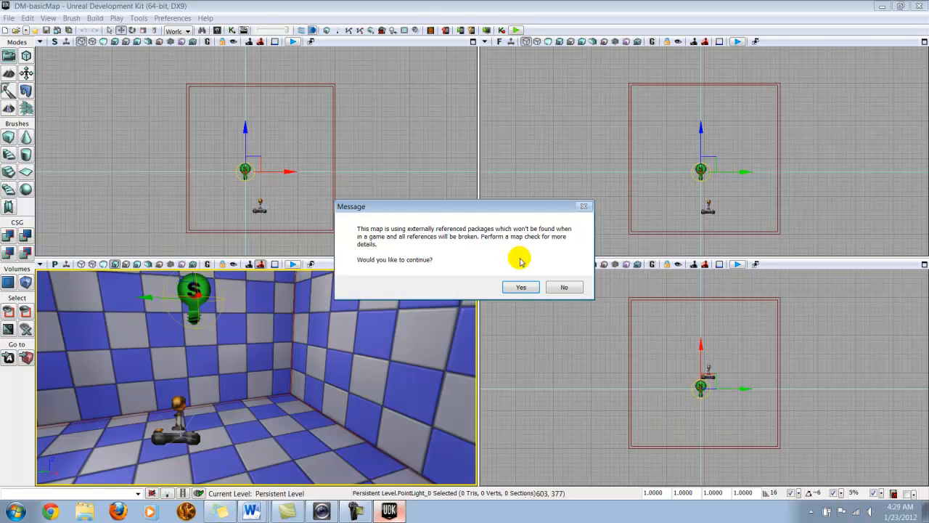
pyautogui.click(522, 288)
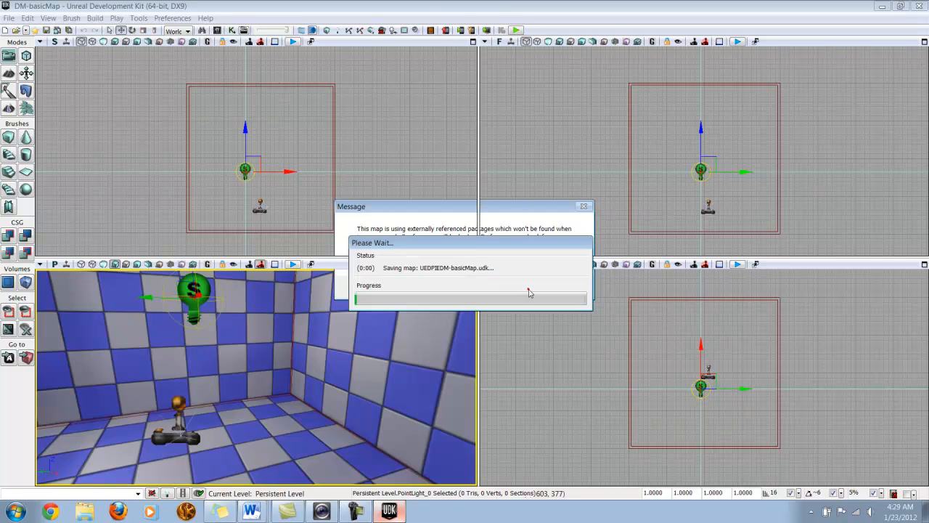
pyautogui.press('w')
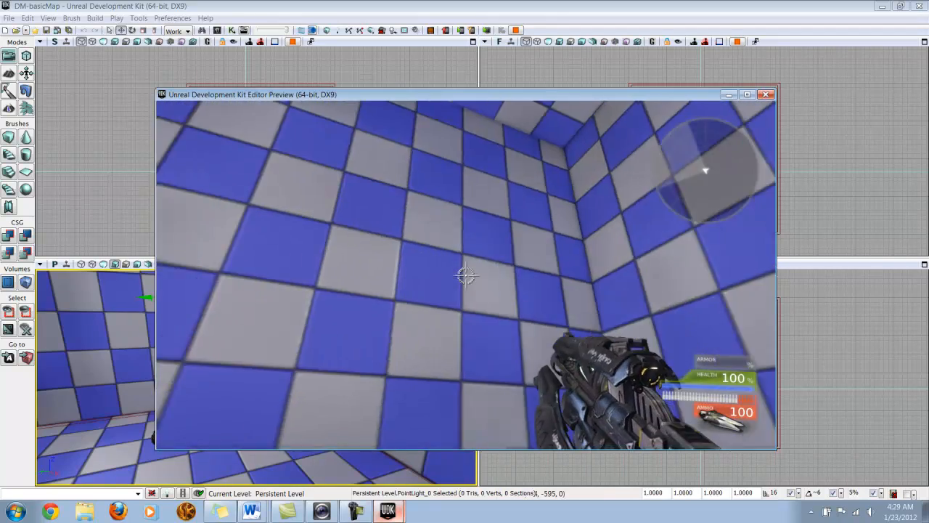
pyautogui.press('Escape')
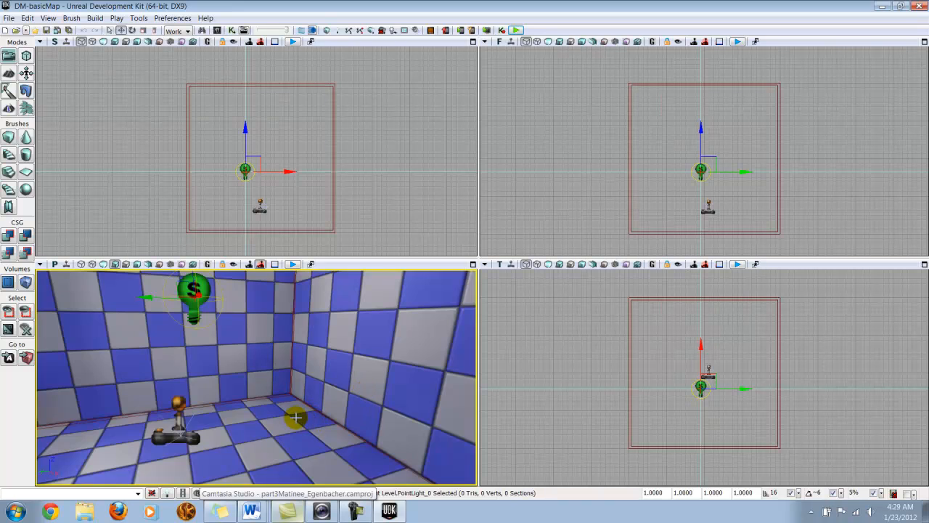
# Step: Open the UnrealKismet editor to view the map's empty main sequence and minimize its window
pyautogui.click(233, 31)
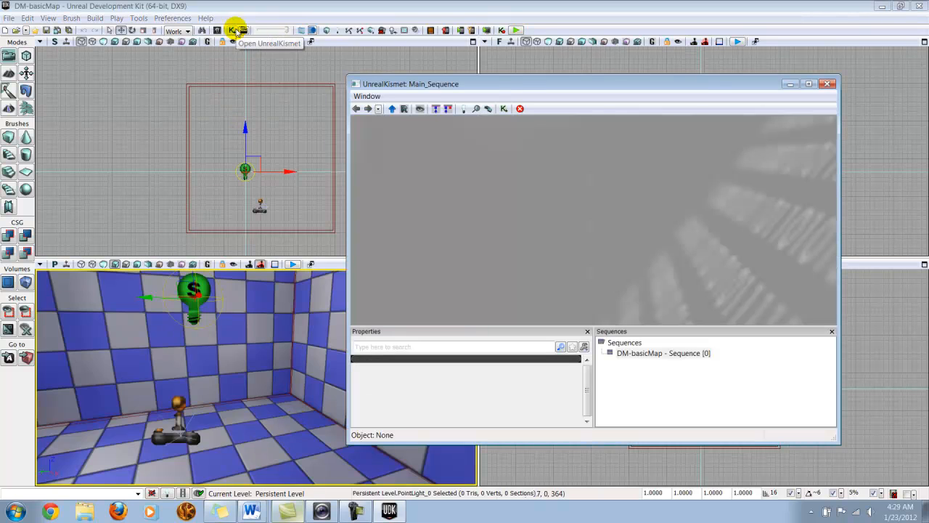
pyautogui.moveTo(499, 80); pyautogui.dragTo(365, 78)
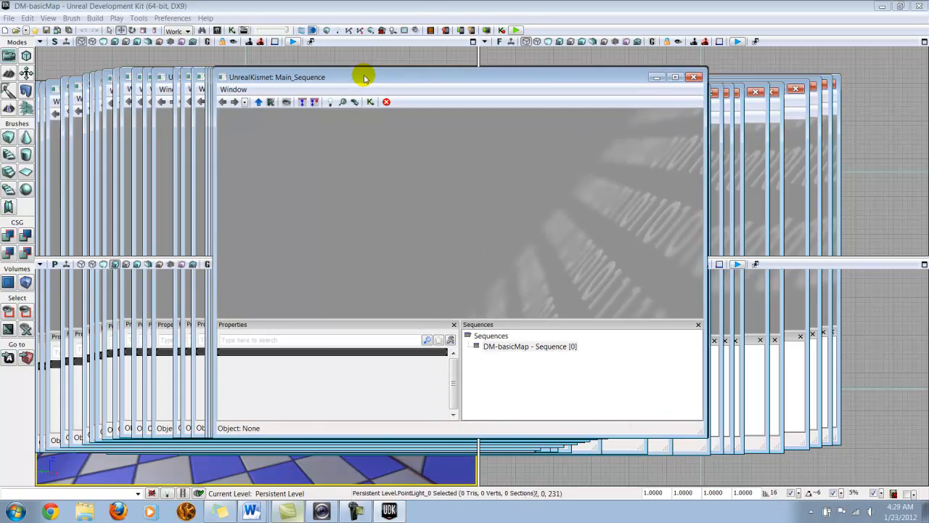
pyautogui.click(659, 77)
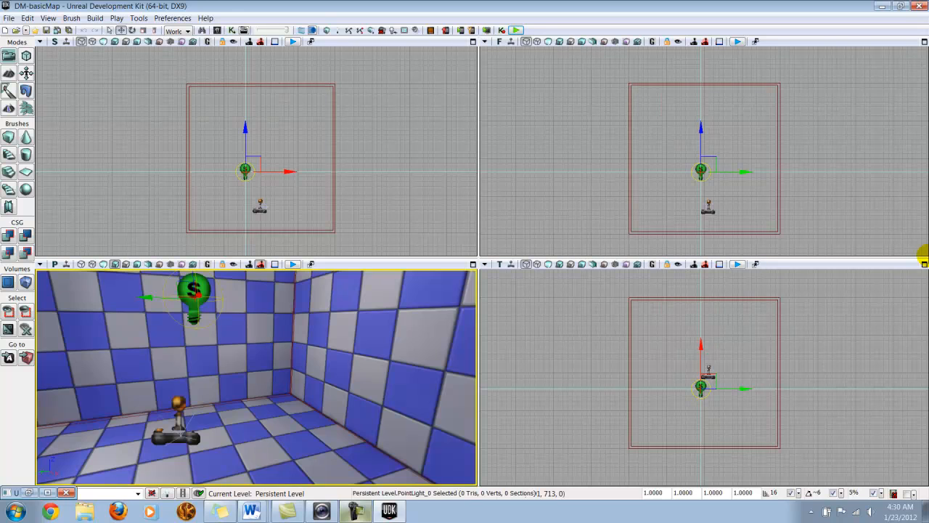
pyautogui.click(355, 511)
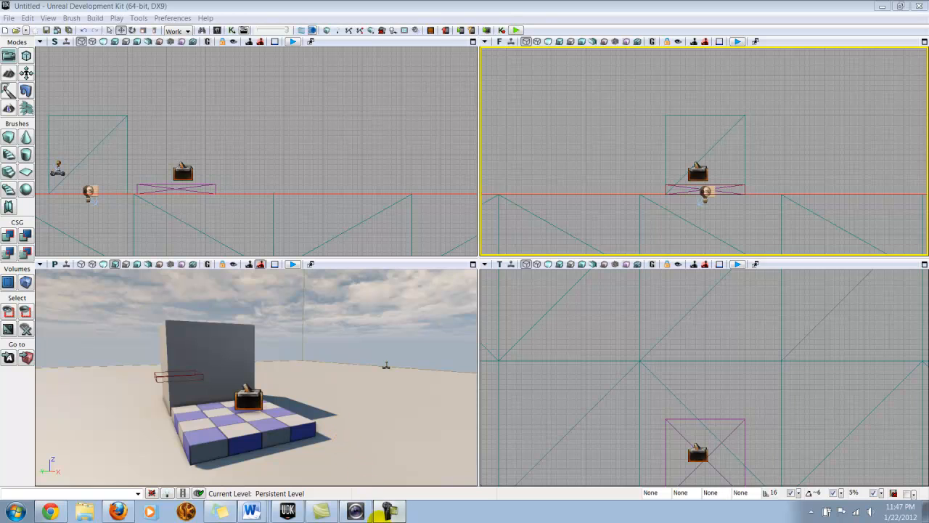
pyautogui.click(383, 517)
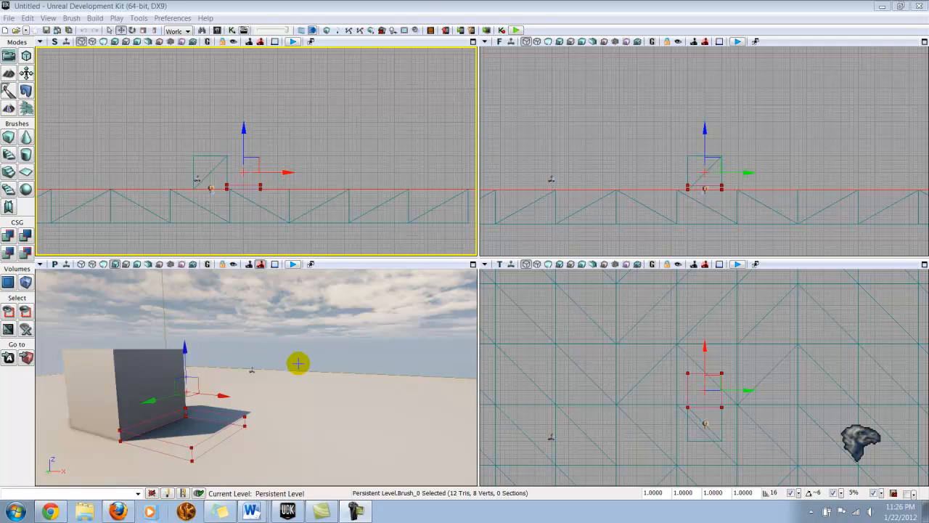
# Step: Add the flat builder brush beside the large block as solid geometry, move the builder brush clear and rebuild the geometry
pyautogui.click(11, 236)
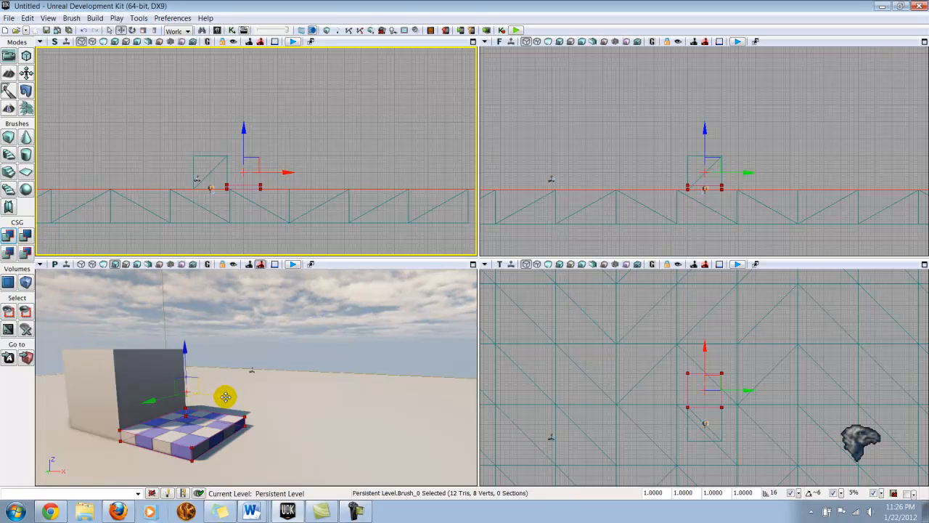
pyautogui.moveTo(225, 392)
pyautogui.mouseDown()
pyautogui.moveTo(214, 400)
pyautogui.moveTo(10, 311)
pyautogui.moveTo(40, 322)
pyautogui.mouseUp()
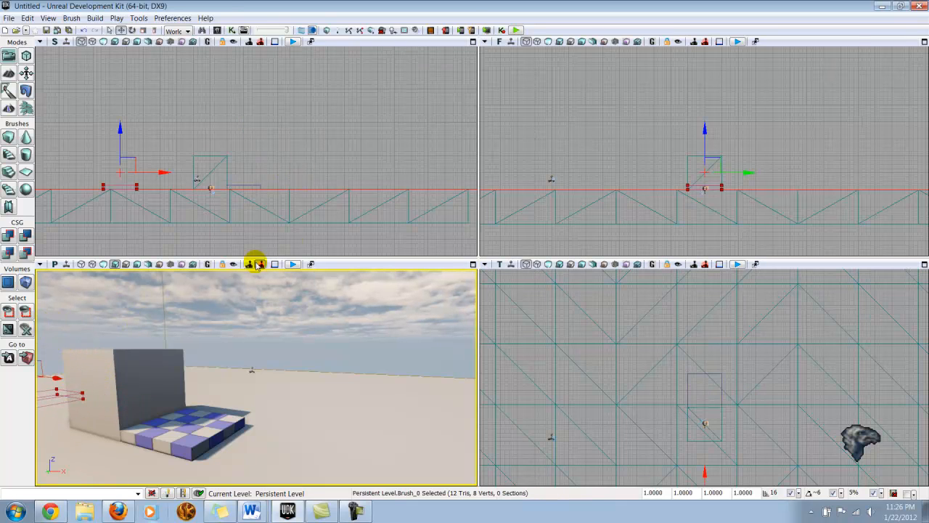
pyautogui.click(327, 31)
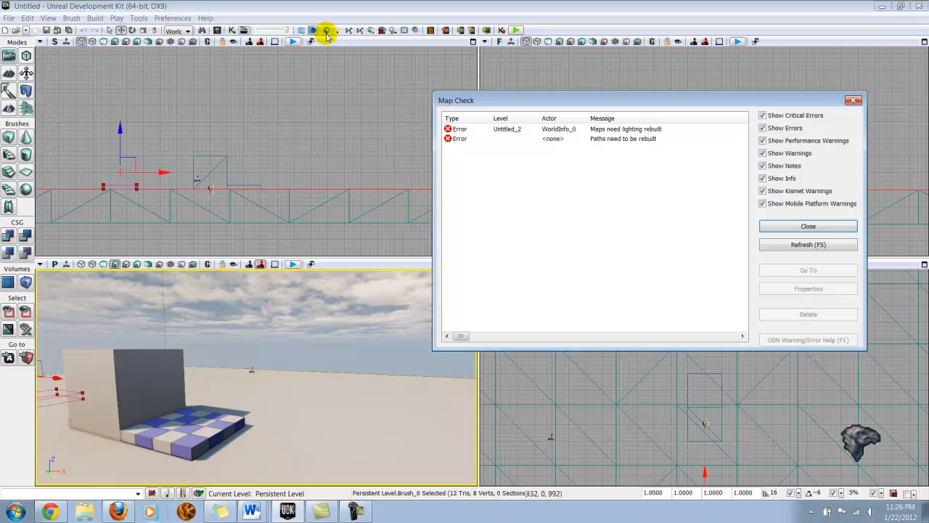
pyautogui.click(808, 227)
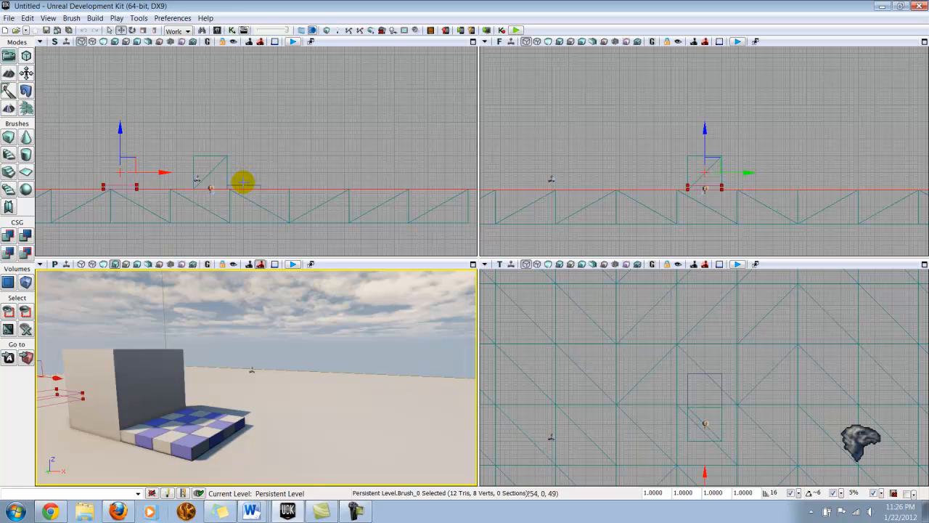
# Step: Convert the flat brush beside the large block to a static mesh named Bob, in package MyPackage with grouping StaticMesh
pyautogui.click(243, 183)
pyautogui.click(246, 186)
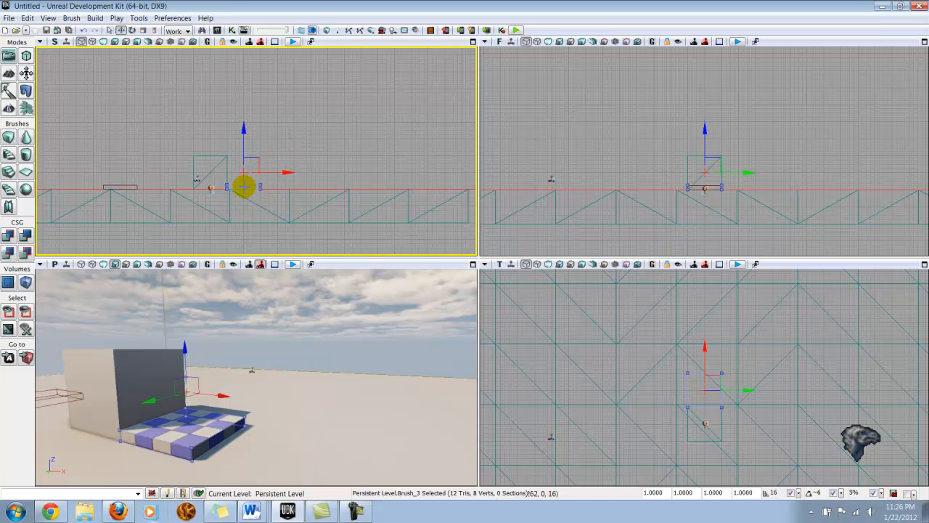
pyautogui.rightClick(244, 187)
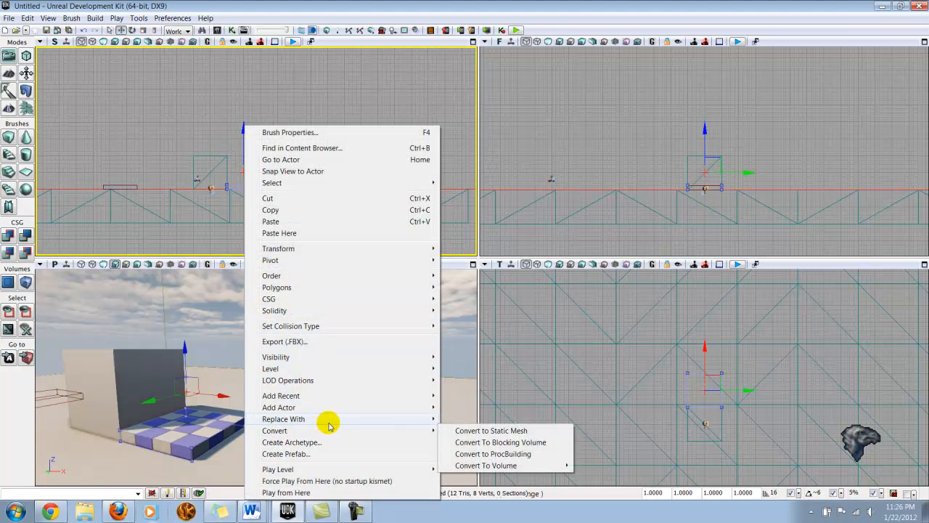
pyautogui.moveTo(432, 431)
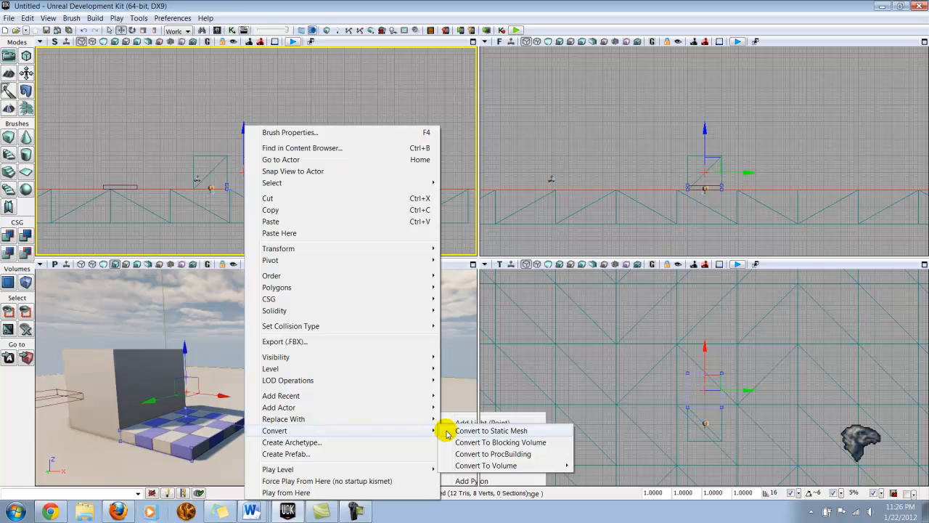
pyautogui.click(446, 432)
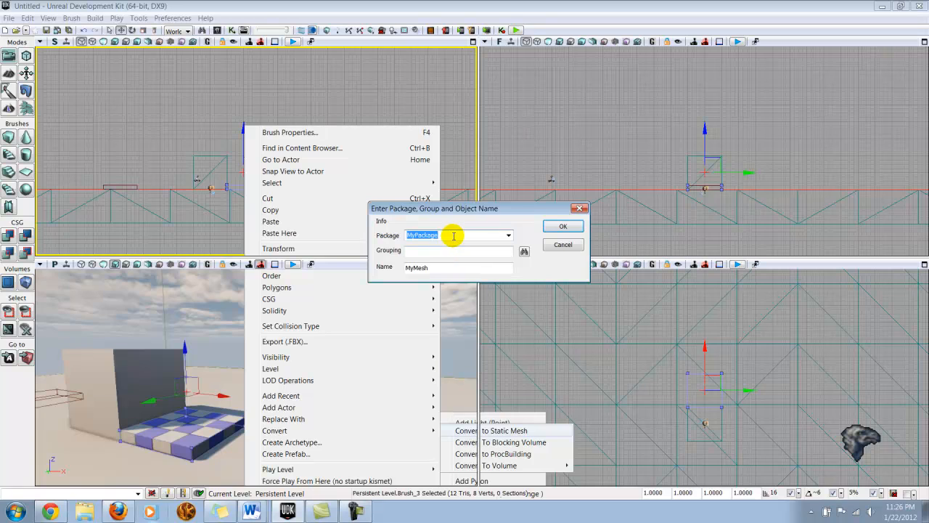
pyautogui.click(436, 250)
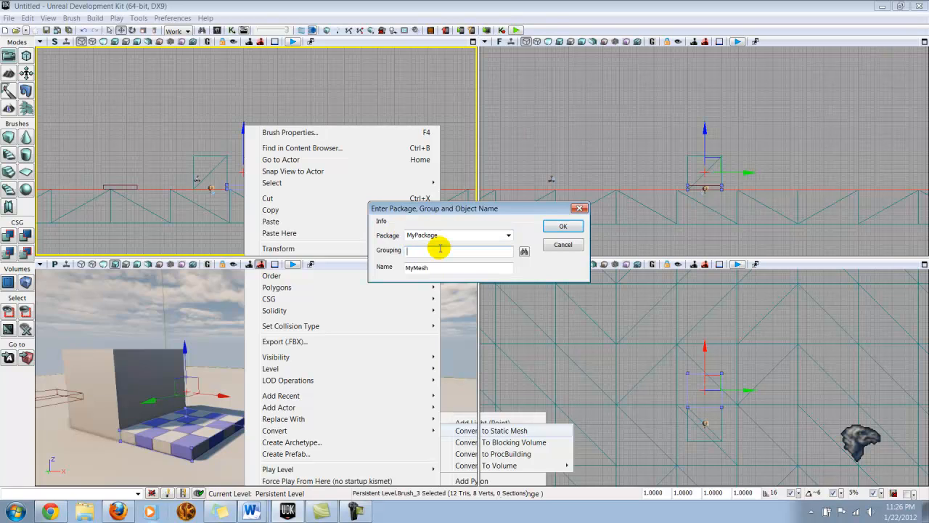
pyautogui.write('StaticMesh')
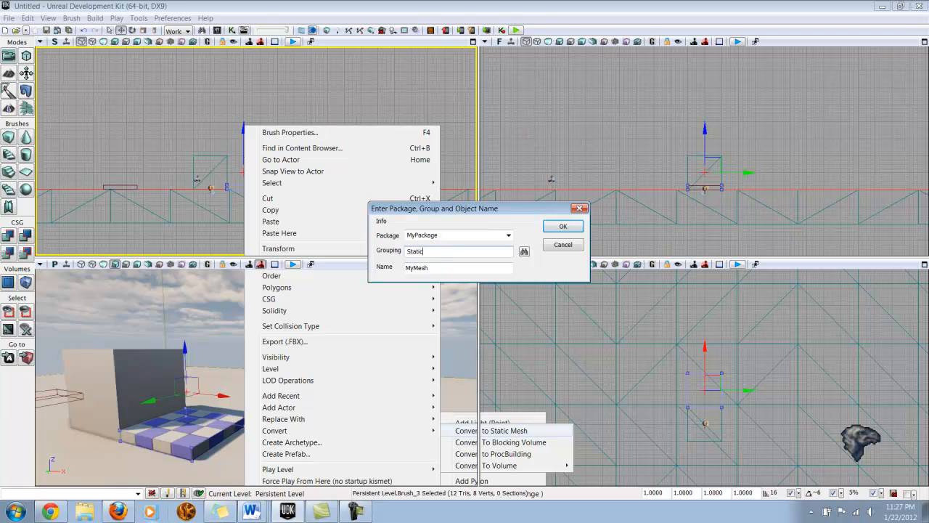
pyautogui.click(440, 268)
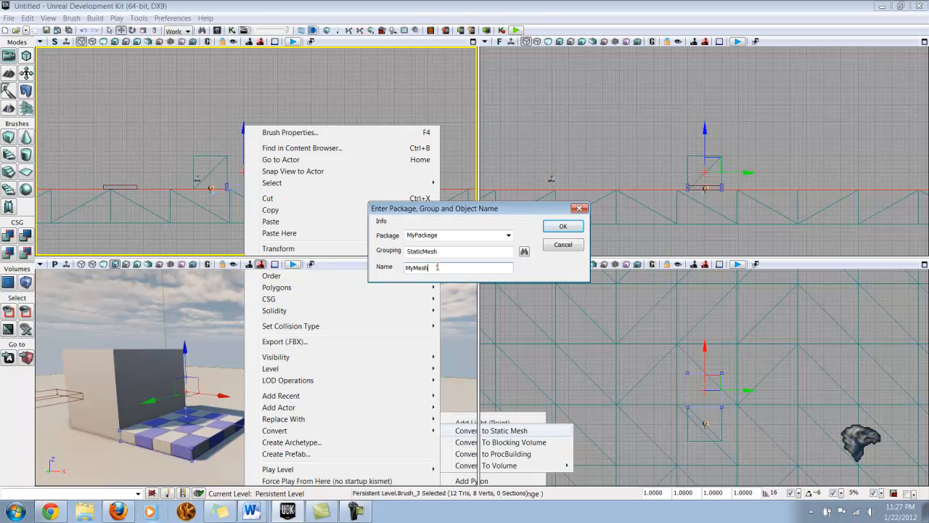
pyautogui.moveTo(400, 269); pyautogui.dragTo(449, 267)
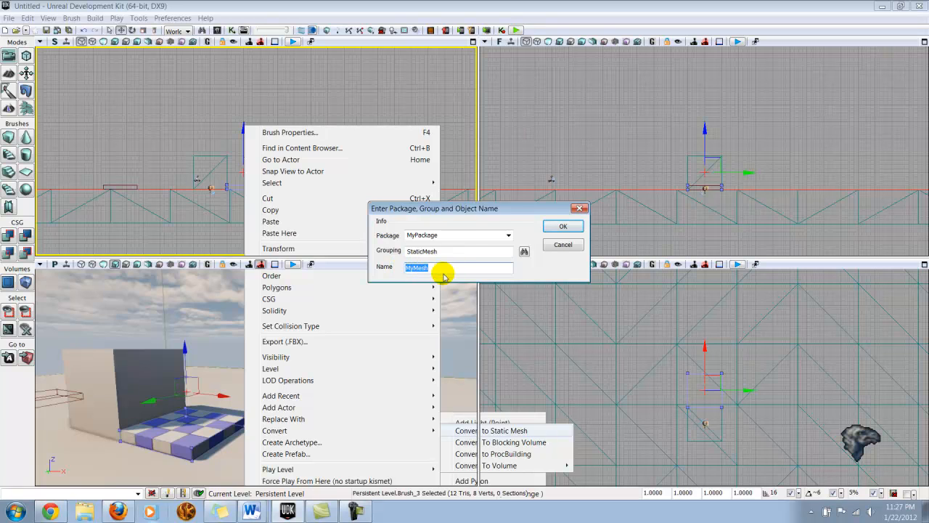
pyautogui.write('B')
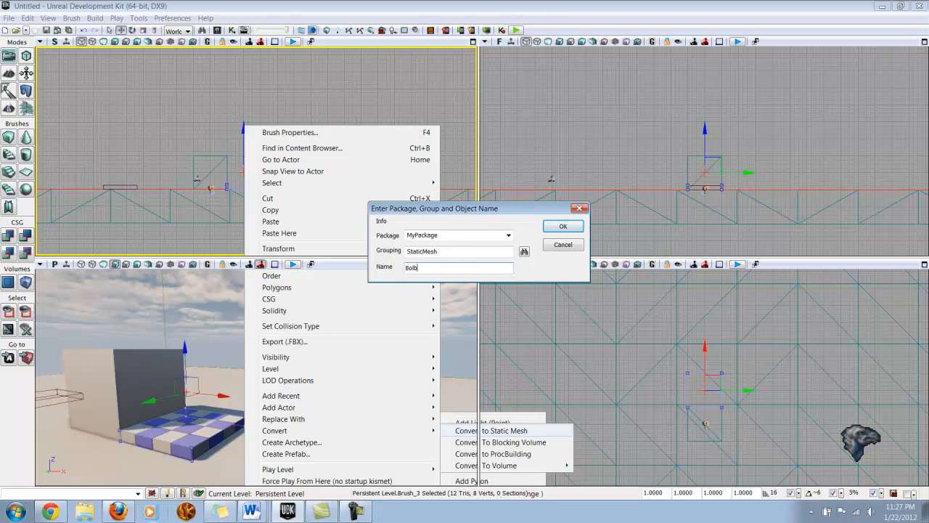
pyautogui.write('ob')
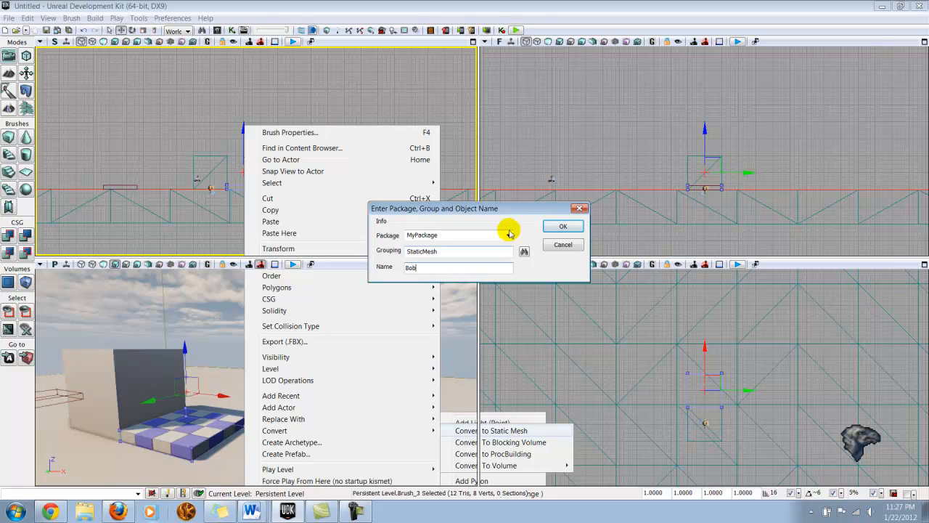
pyautogui.click(553, 226)
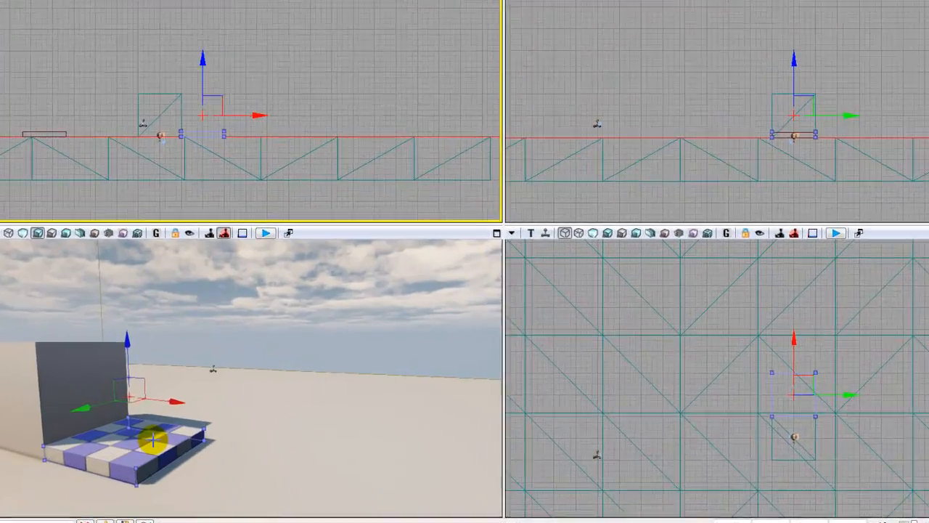
# Step: Open the Content Browser from the checkered platform, filter the packages by "mypackage" and show the contents of MyPackage
pyautogui.rightClick(207, 415)
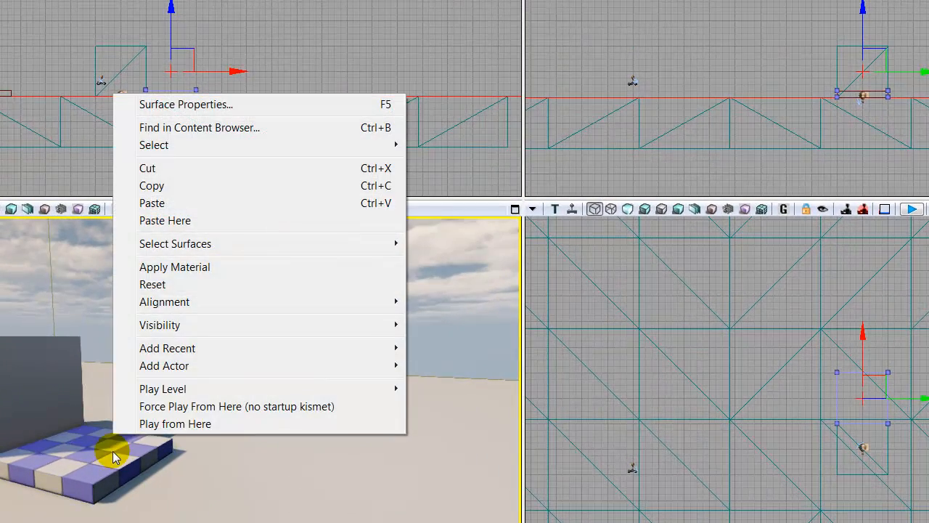
pyautogui.click(227, 131)
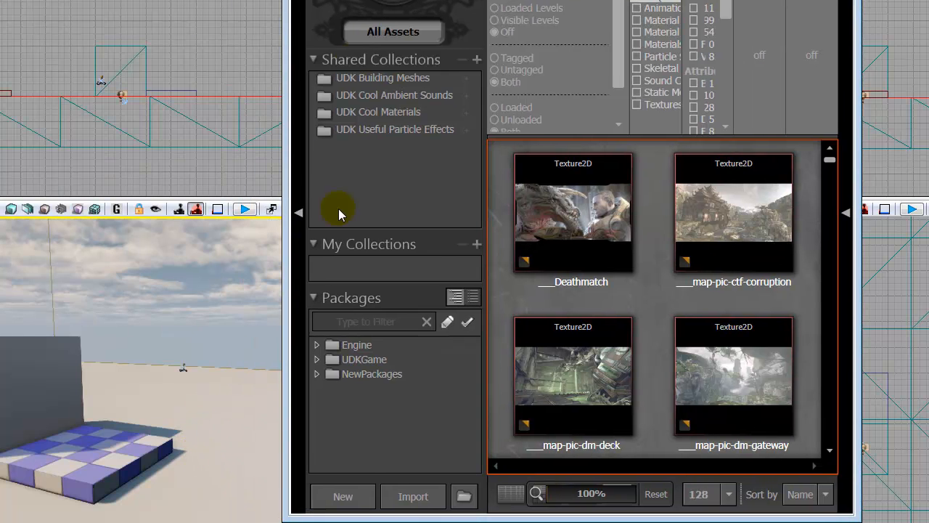
pyautogui.click(339, 321)
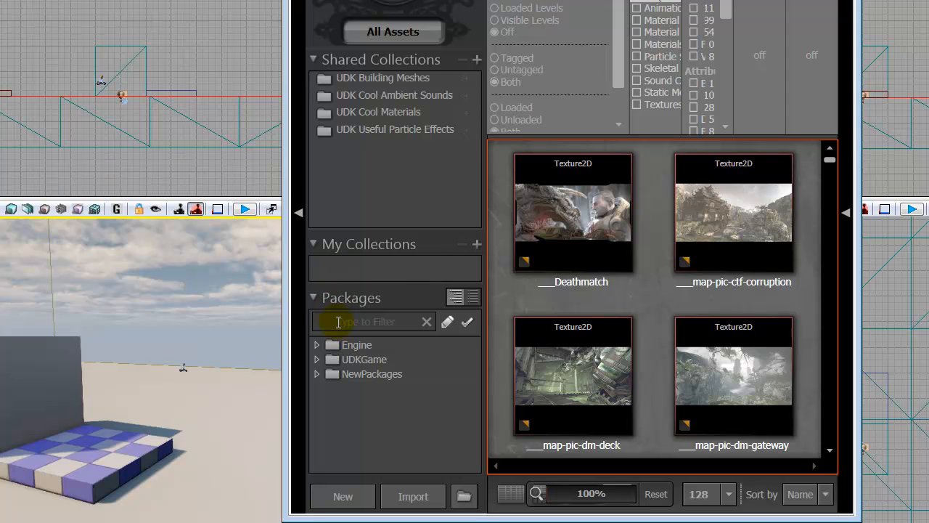
pyautogui.write('mypackage')
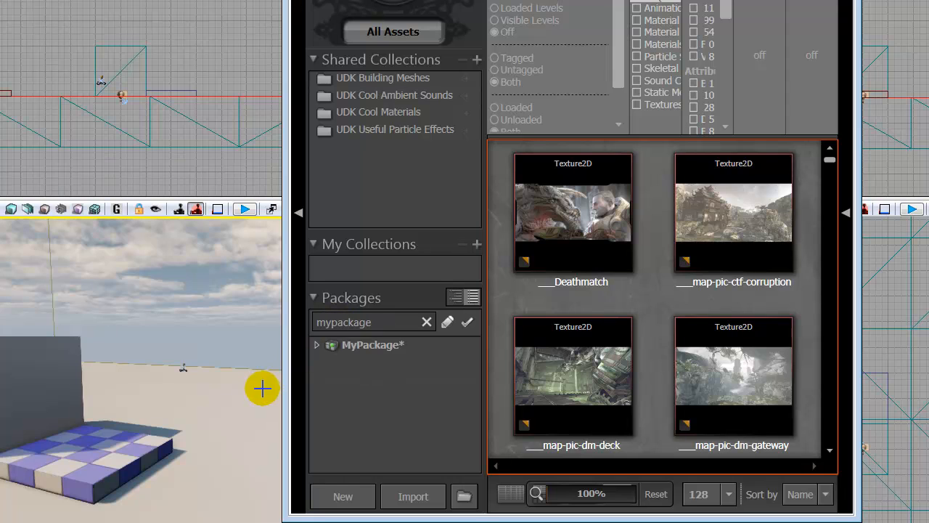
pyautogui.click(347, 345)
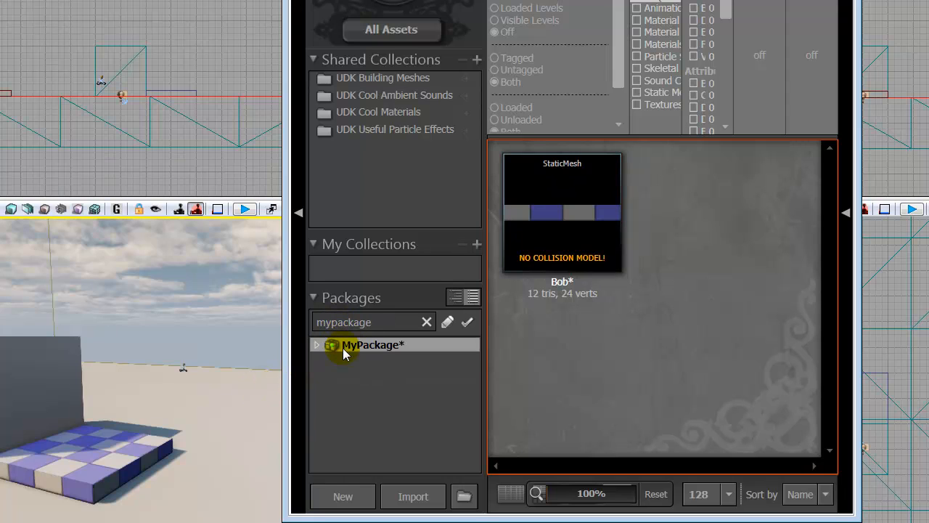
# Step: Open the Bob mesh in the Static Mesh Editor and tilt it to see its top face
pyautogui.click(599, 212)
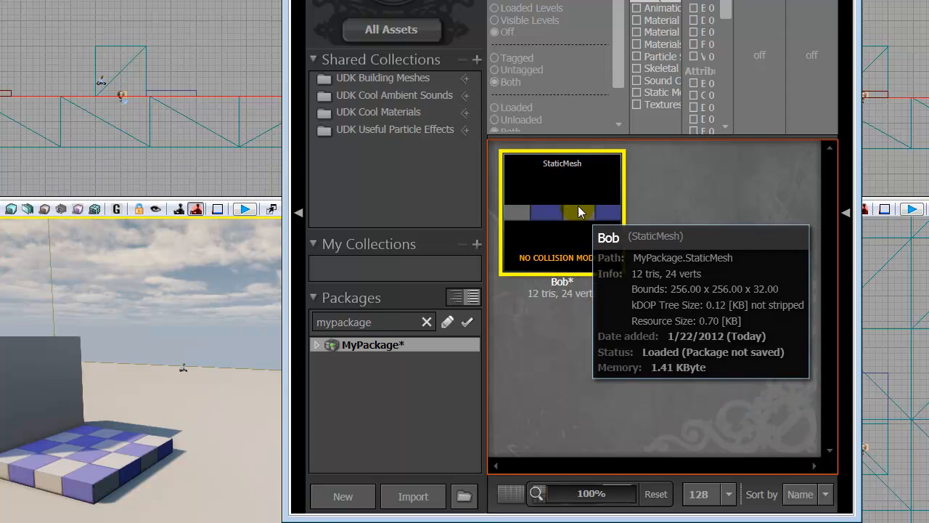
pyautogui.rightClick(572, 205)
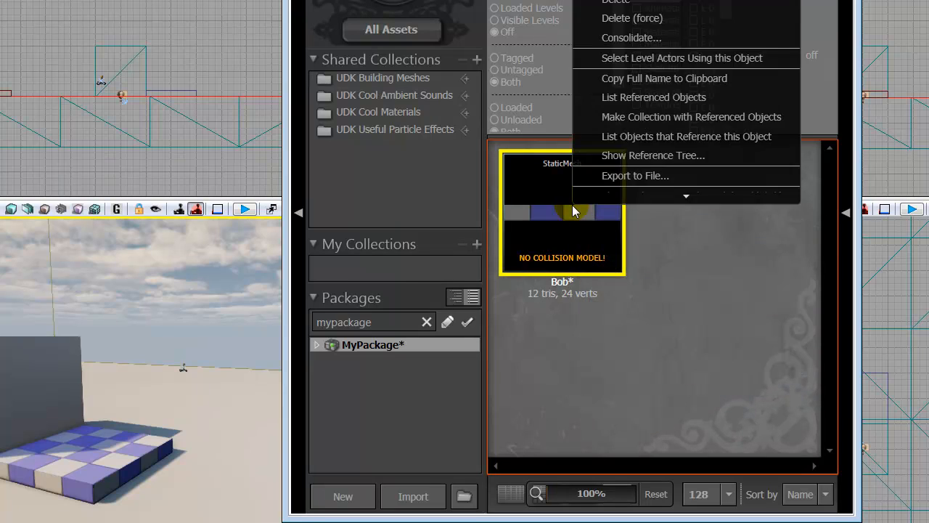
pyautogui.scroll(-1, 600, 205)
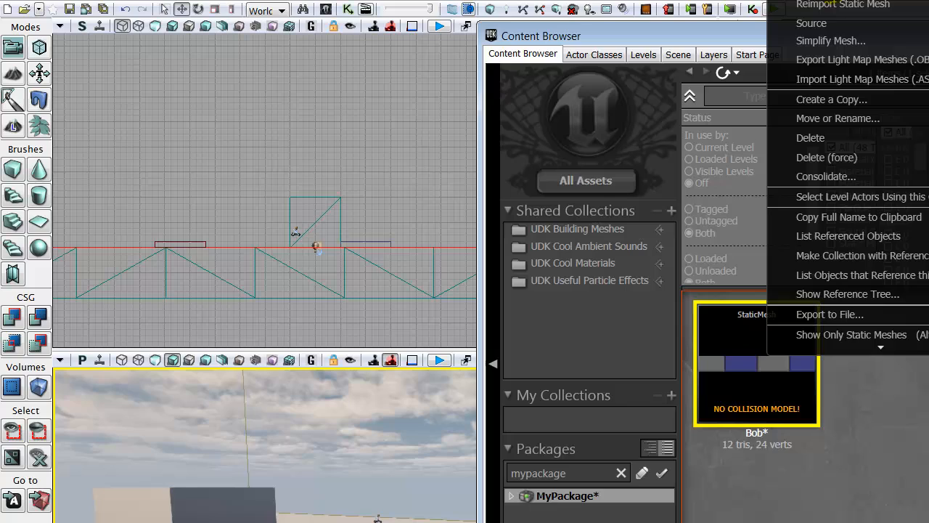
pyautogui.click(831, 1)
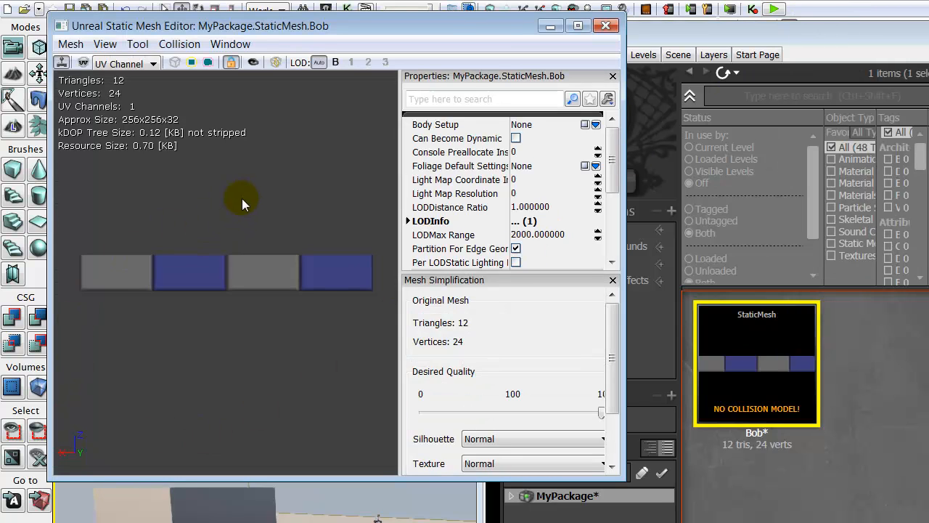
pyautogui.moveTo(242, 198); pyautogui.dragTo(257, 120)
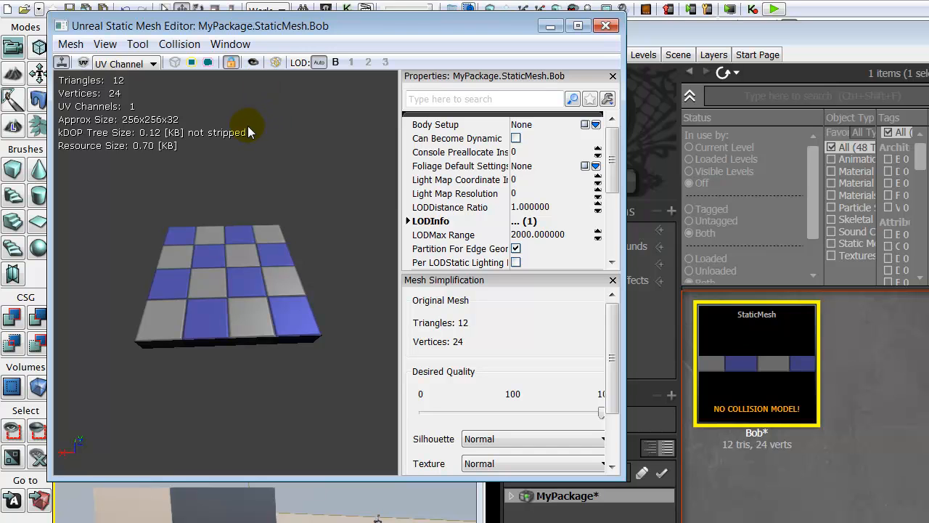
pyautogui.moveTo(203, 27); pyautogui.dragTo(241, 48)
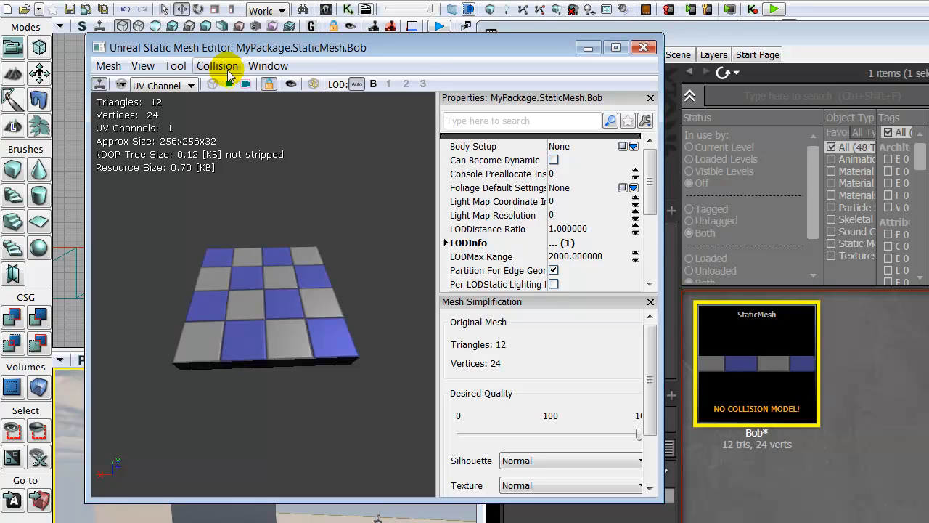
# Step: Generate Auto Convex Collision for the Bob mesh with Depth 4 and Max Hull Verts left at the preset, and close the mesh editor
pyautogui.click(233, 69)
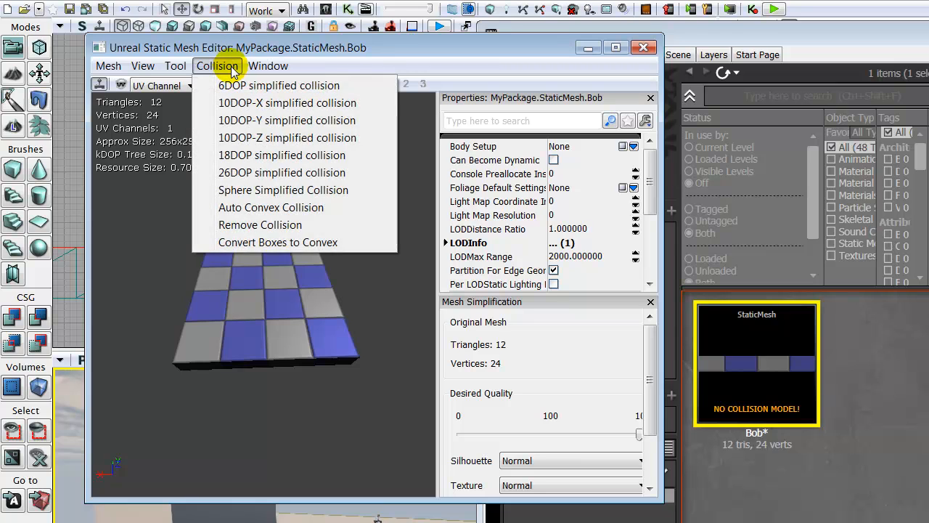
pyautogui.click(258, 211)
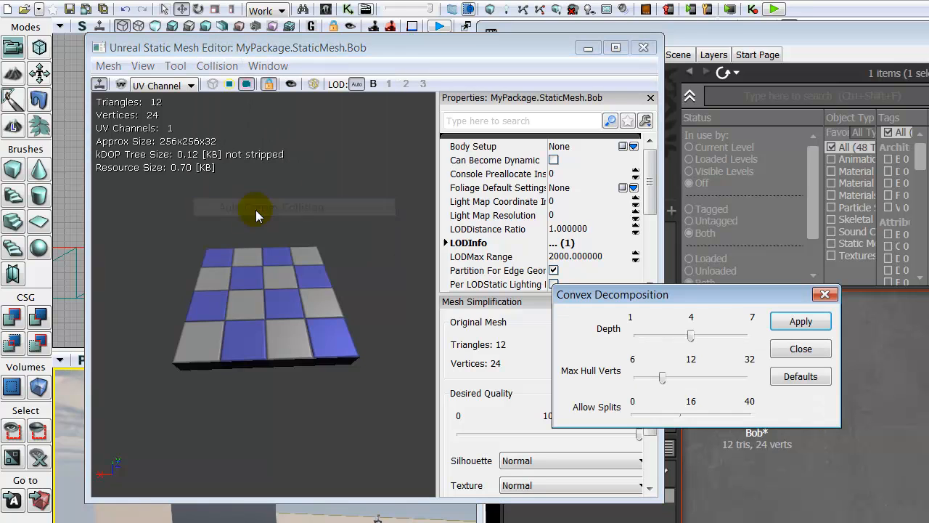
pyautogui.click(801, 321)
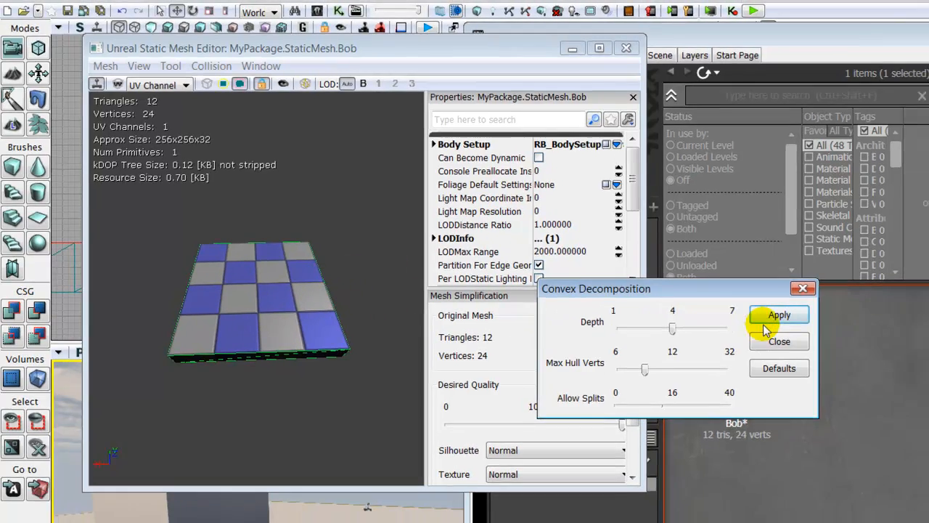
pyautogui.click(779, 342)
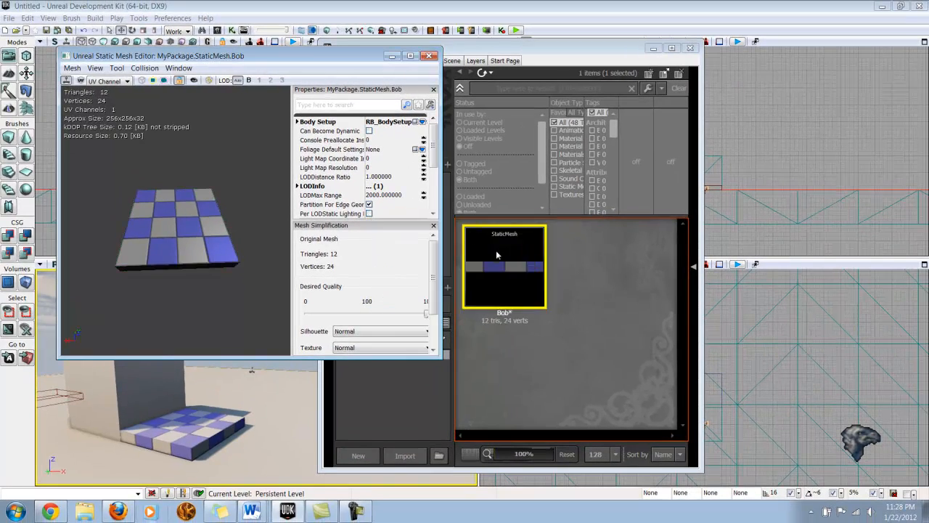
pyautogui.click(429, 55)
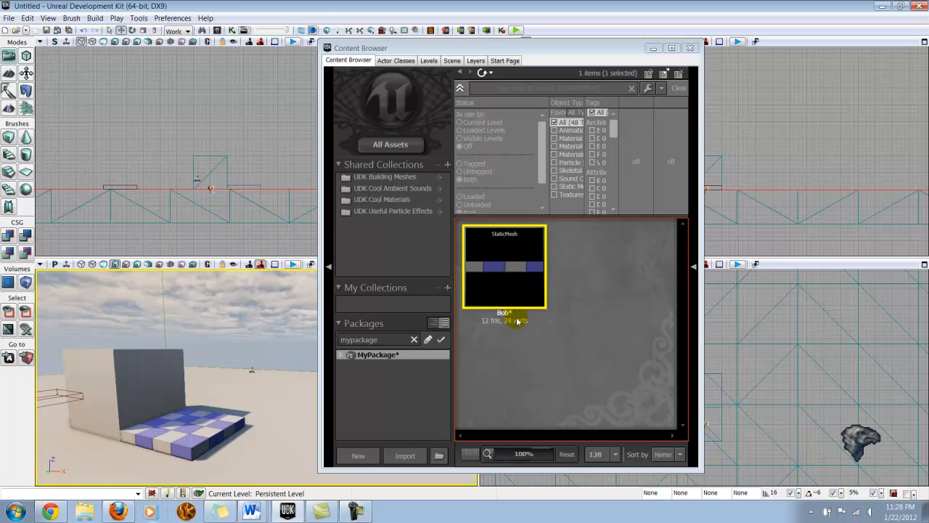
# Step: Save the MyPackage package and close the Content Browser
pyautogui.rightClick(390, 356)
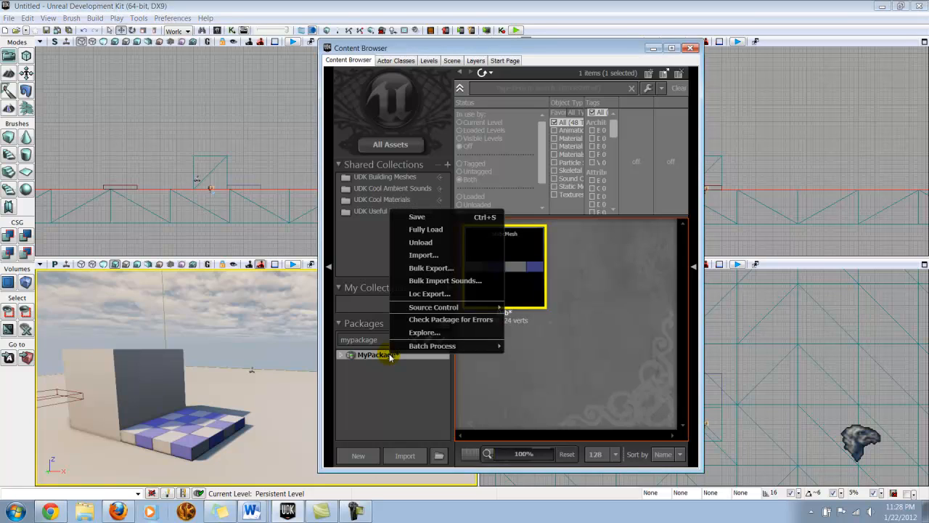
pyautogui.click(445, 220)
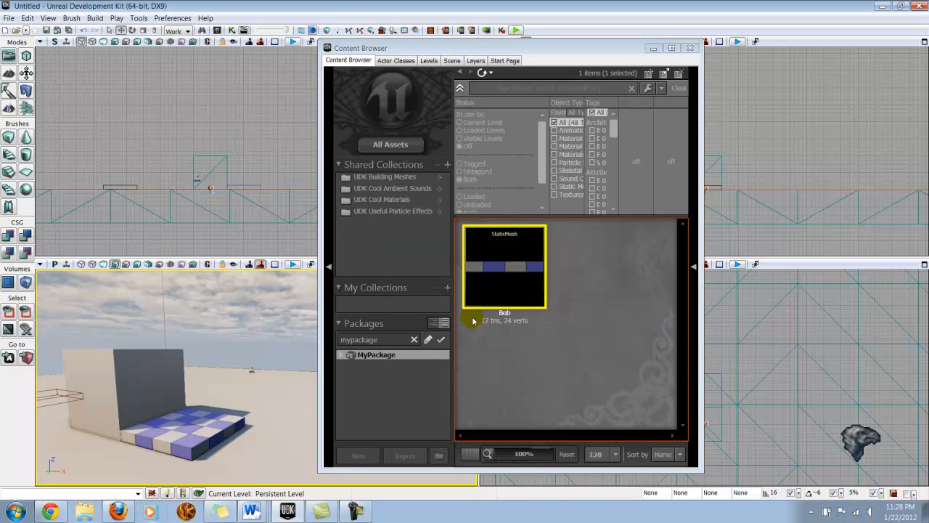
pyautogui.moveTo(489, 287)
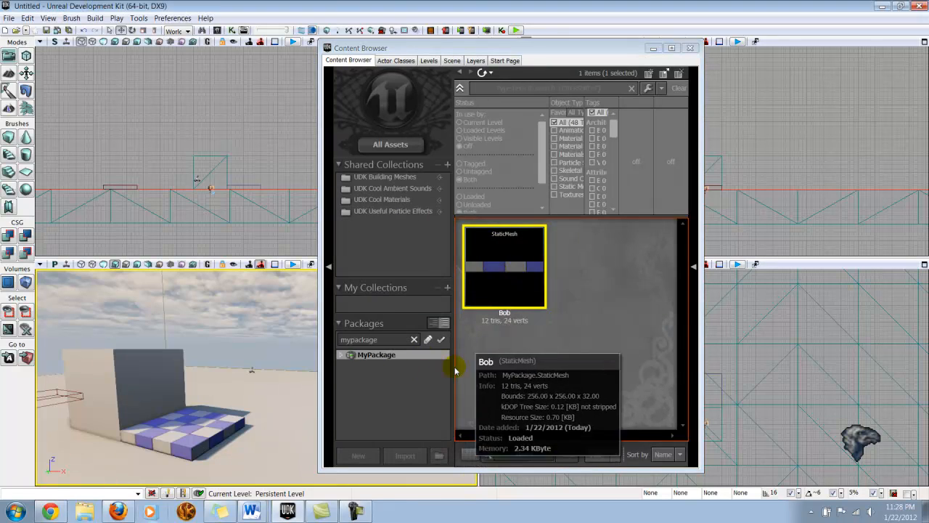
pyautogui.click(689, 51)
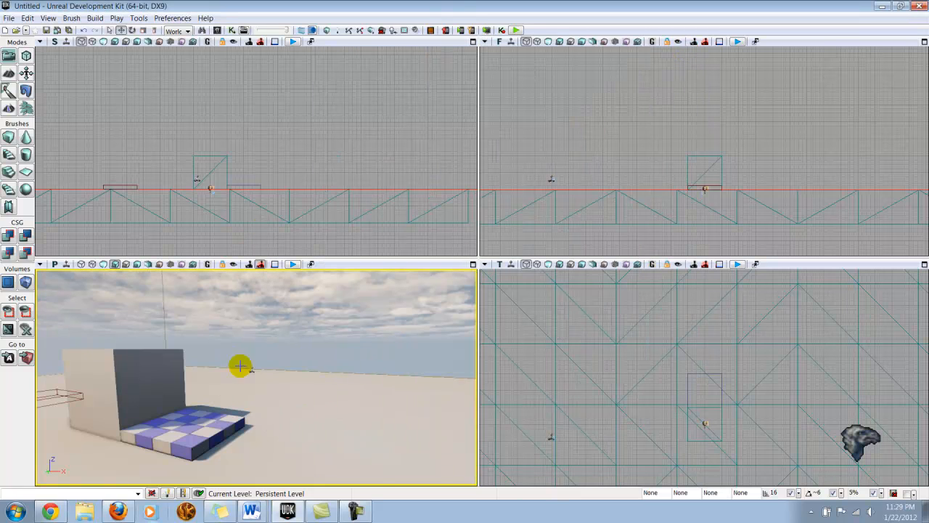
# Step: Add the MyPackage.StaticMesh.Bob mesh to the level as an InterpActor on the floor beyond the checkered platform
pyautogui.rightClick(248, 439)
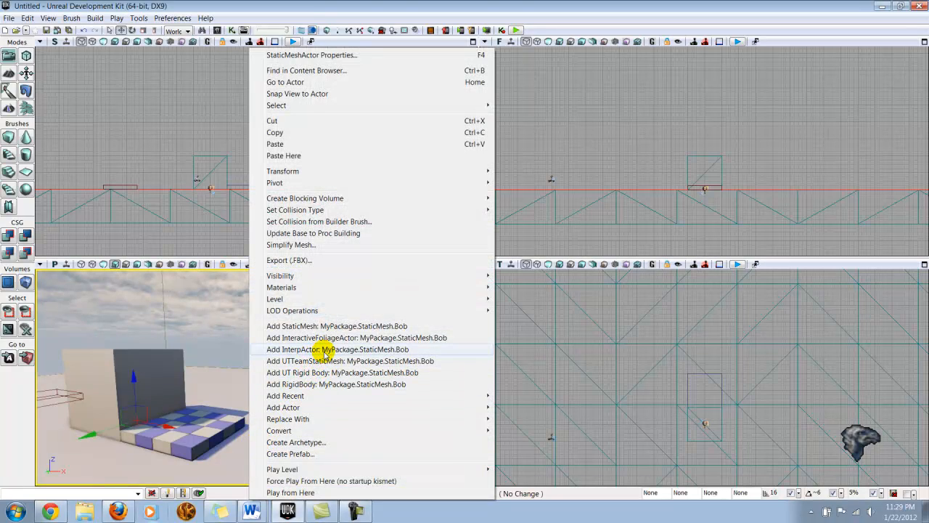
pyautogui.click(379, 350)
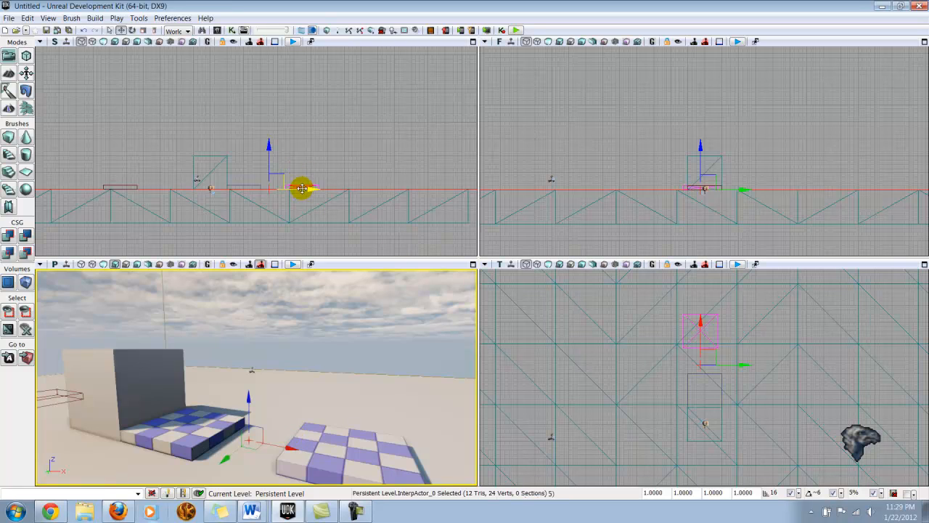
pyautogui.scroll(2, 301, 185)
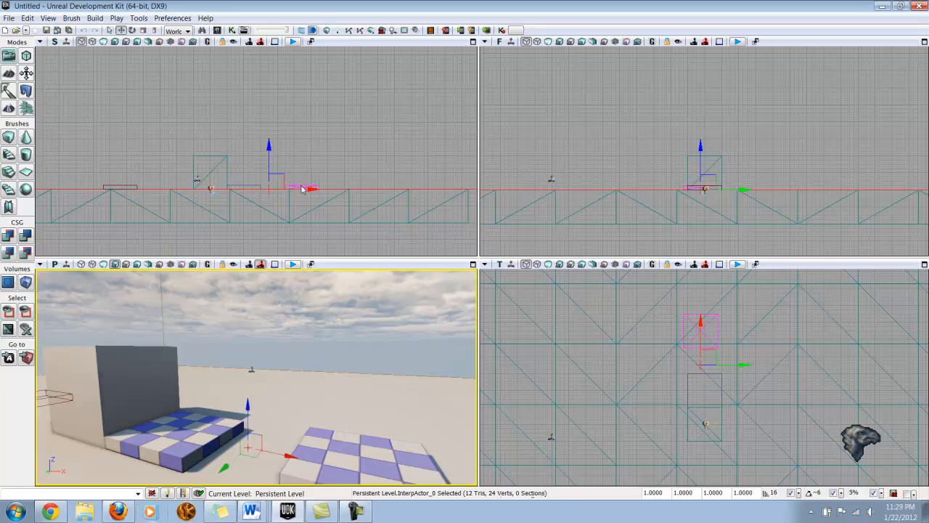
pyautogui.click(301, 186)
pyautogui.scroll(4, 301, 185)
pyautogui.scroll(-1, 302, 185)
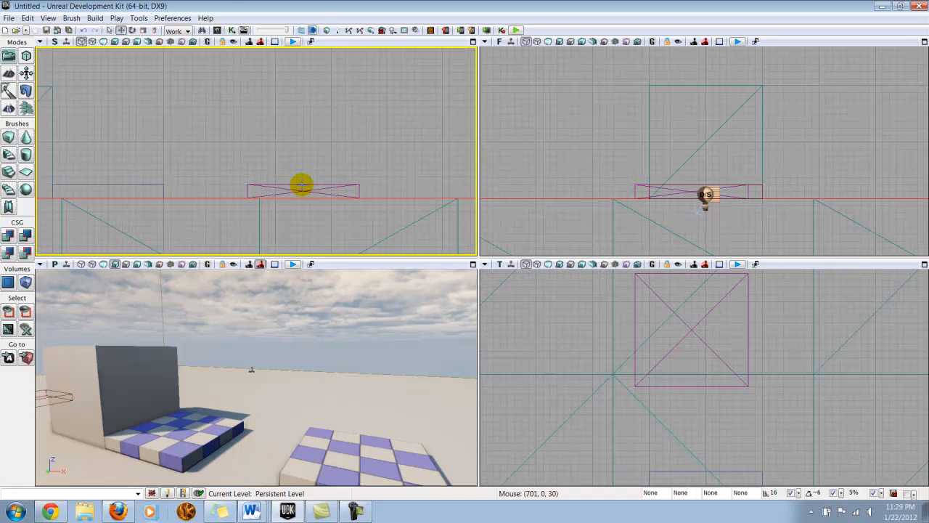
# Step: Delete the original checkered platform brush beside the gray block, rebuild the geometry for visible levels, and dismiss the map check
pyautogui.click(302, 185)
pyautogui.scroll(1, 302, 186)
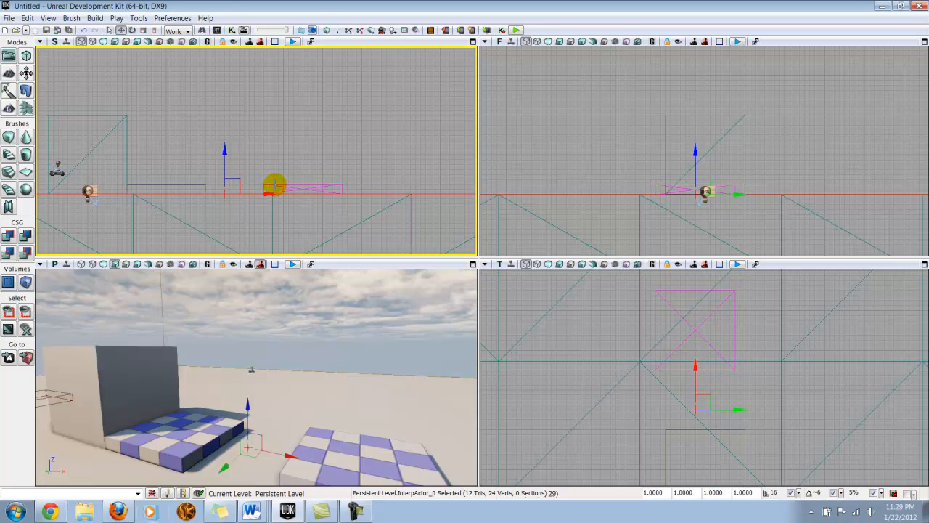
pyautogui.click(187, 187)
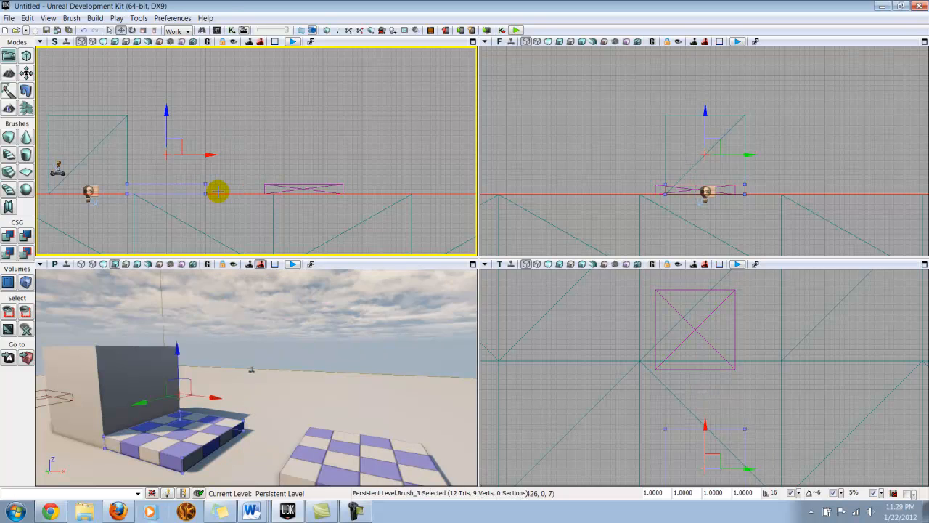
pyautogui.click(218, 191)
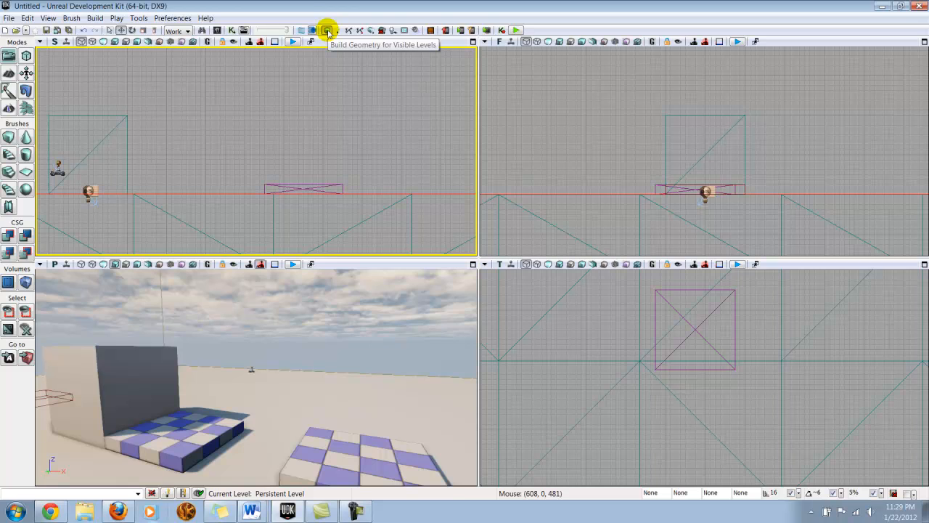
pyautogui.click(327, 31)
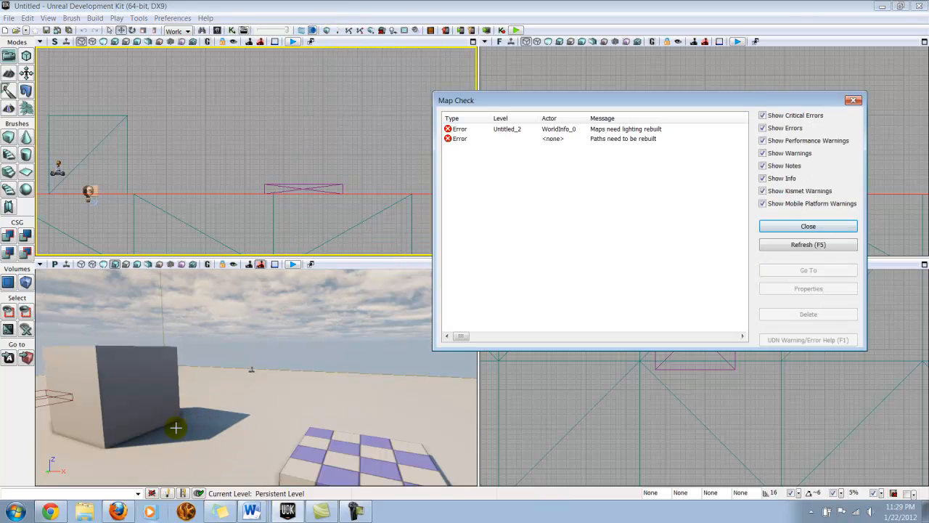
pyautogui.click(793, 227)
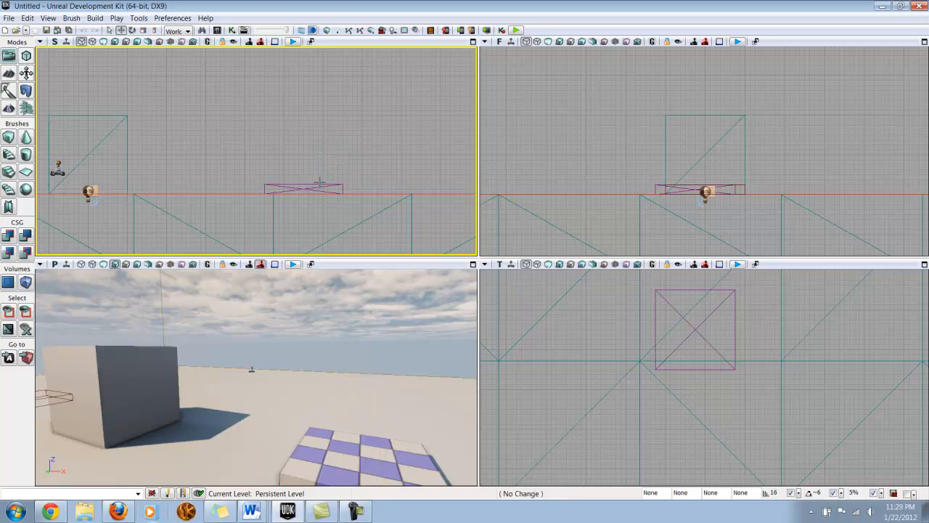
# Step: Move the Bob InterpActor along the floor until it sits against the gray block, aligned with the block's side
pyautogui.click(343, 198)
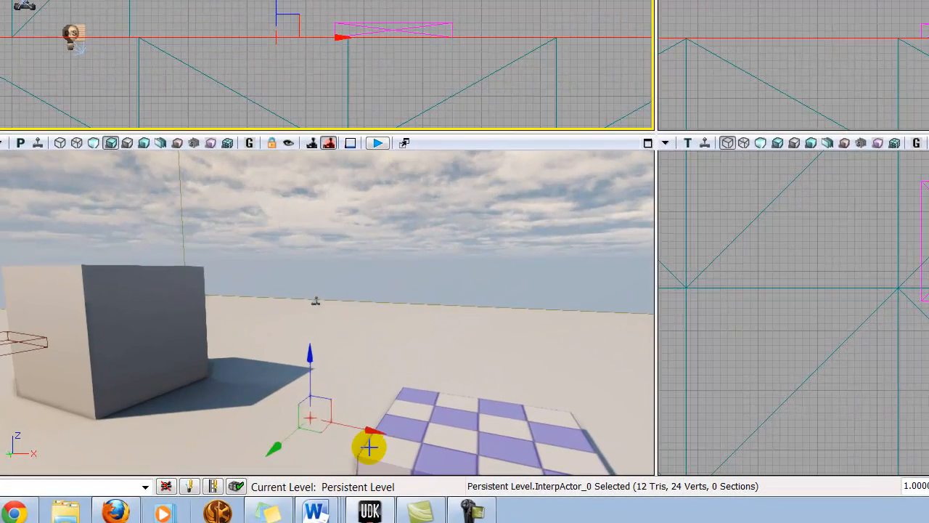
pyautogui.moveTo(369, 445); pyautogui.dragTo(45, 414)
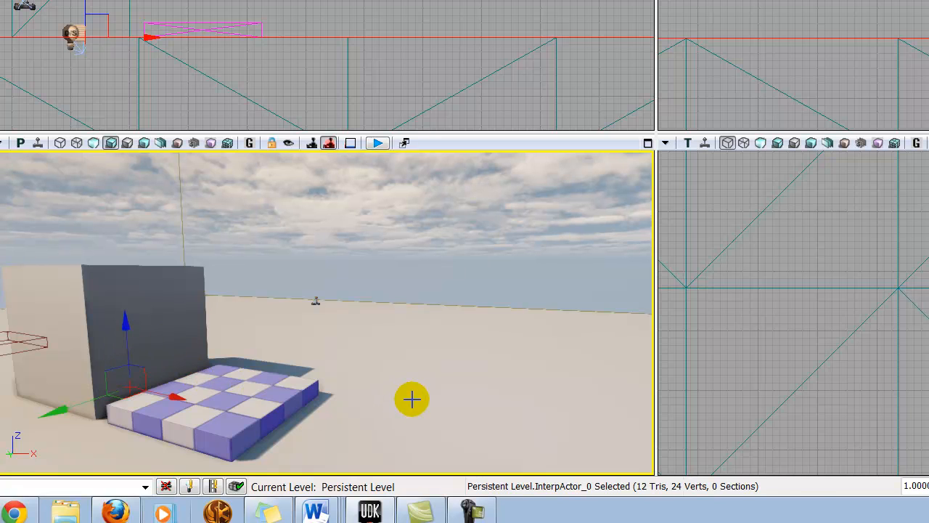
pyautogui.moveTo(411, 399); pyautogui.dragTo(410, 404)
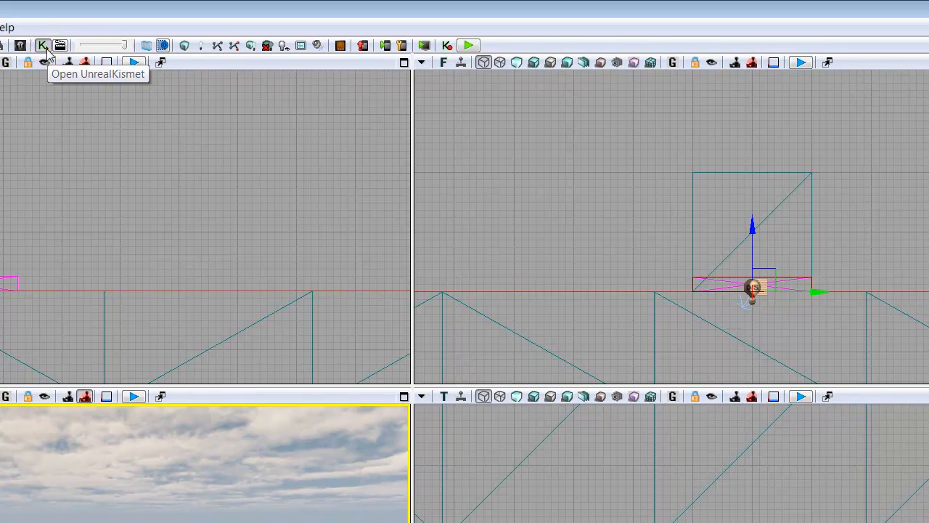
# Step: Open UnrealKismet and add a new Matinee node to the main sequence
pyautogui.click(43, 46)
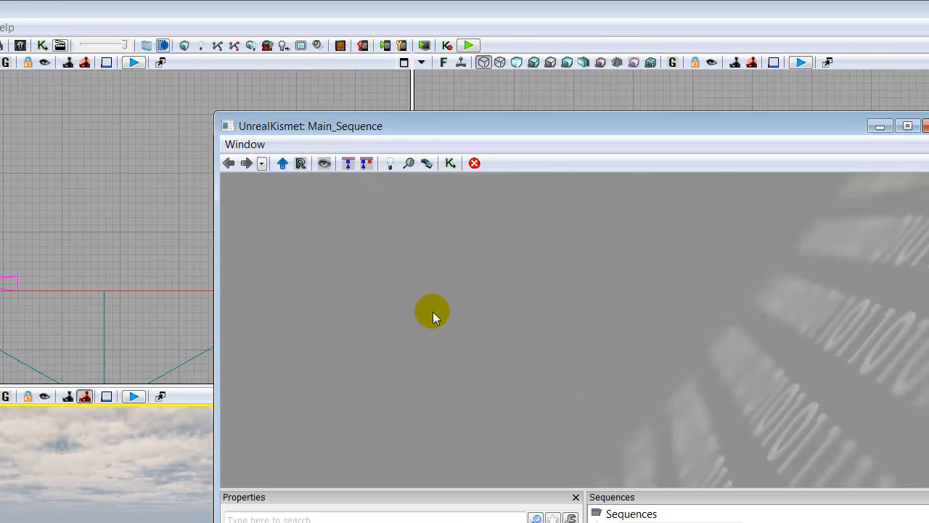
pyautogui.rightClick(433, 315)
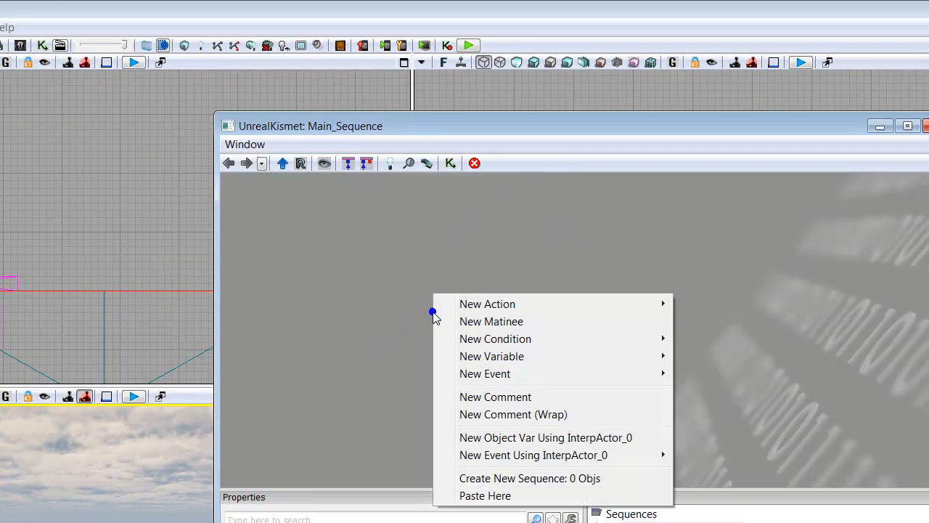
pyautogui.click(498, 323)
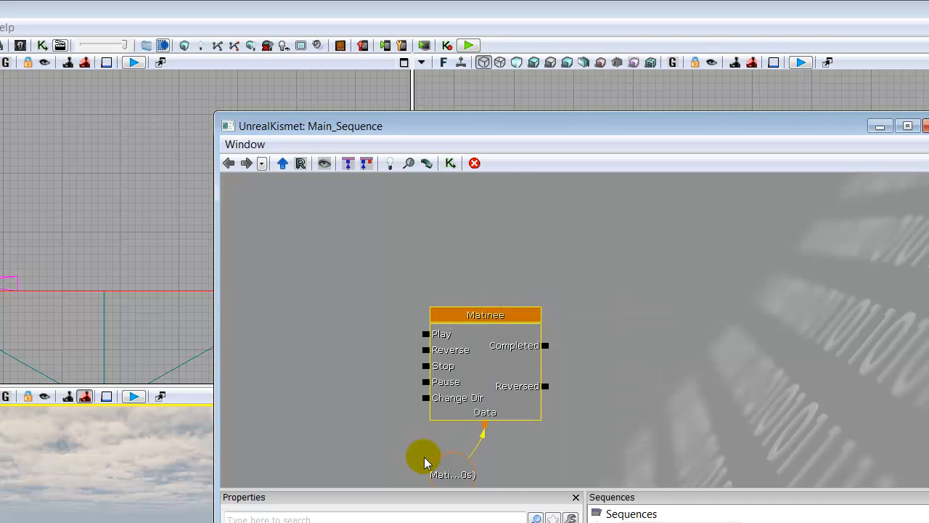
pyautogui.moveTo(385, 432); pyautogui.dragTo(399, 424)
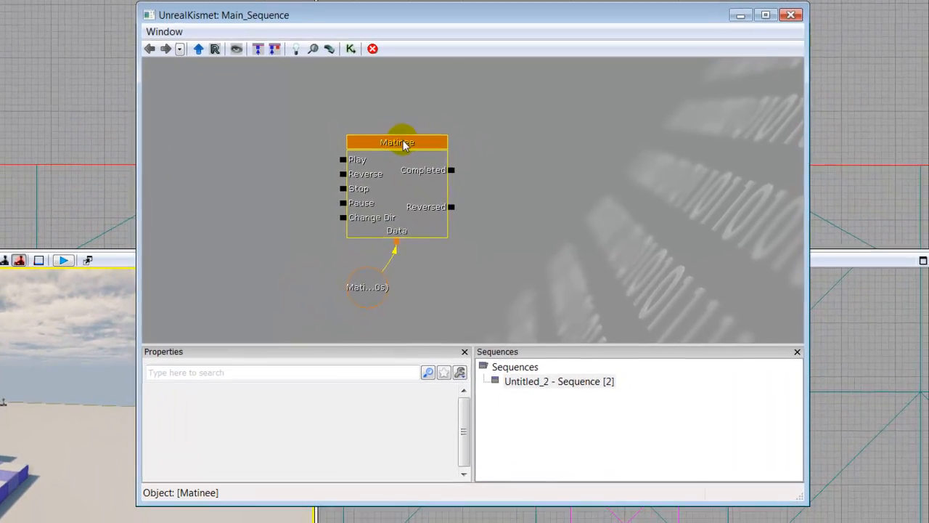
# Step: Open the Matinee node for editing and add a new empty group named Platform
pyautogui.doubleClick(506, 267)
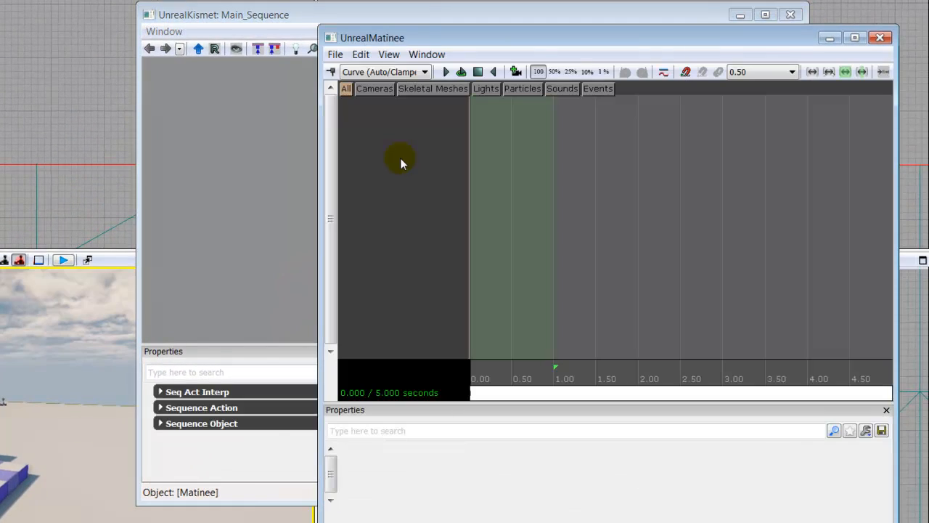
pyautogui.moveTo(425, 37); pyautogui.dragTo(390, 17)
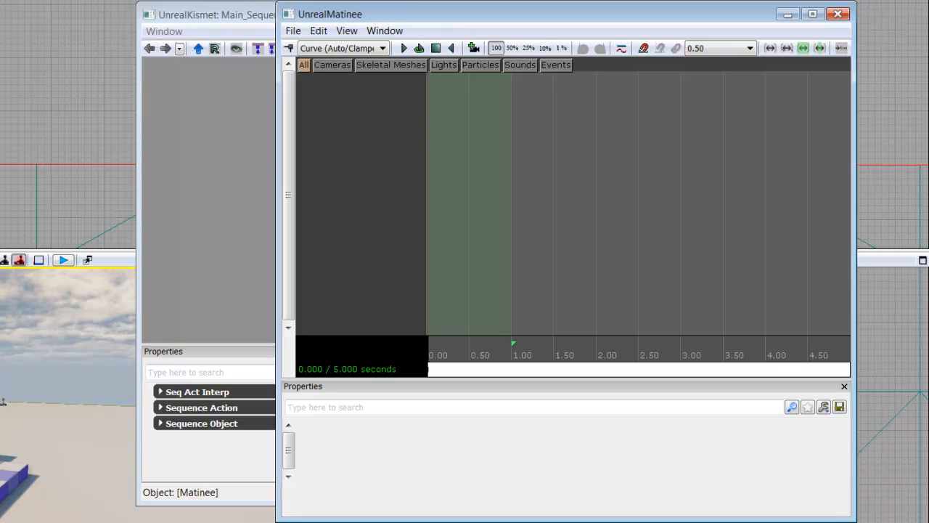
pyautogui.click(365, 145)
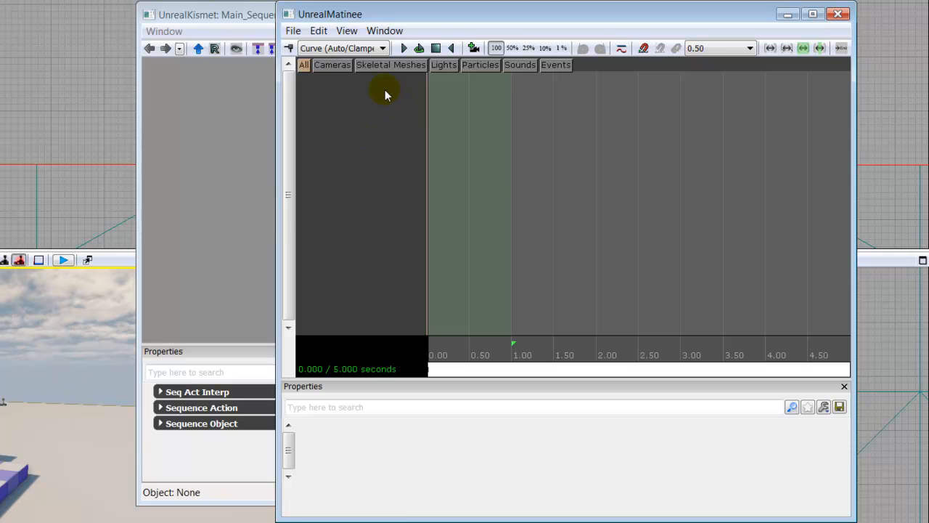
pyautogui.rightClick(331, 85)
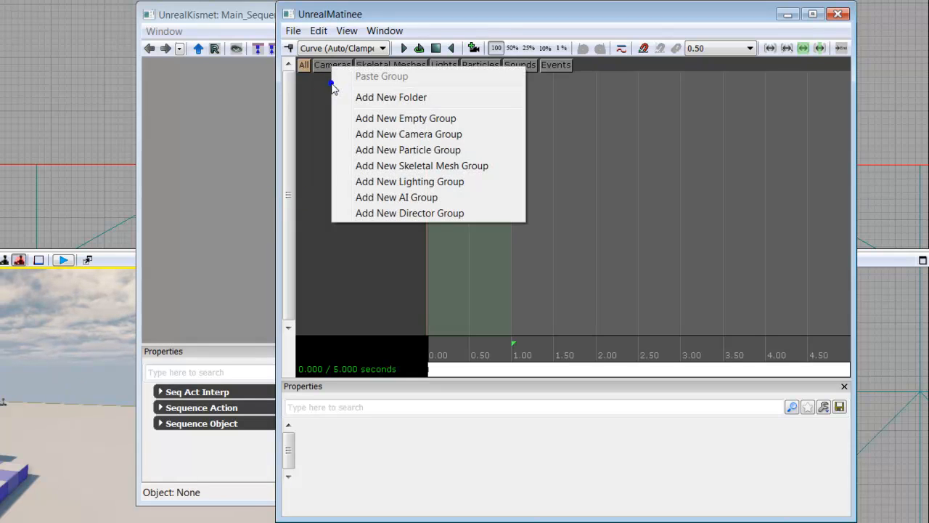
pyautogui.click(385, 122)
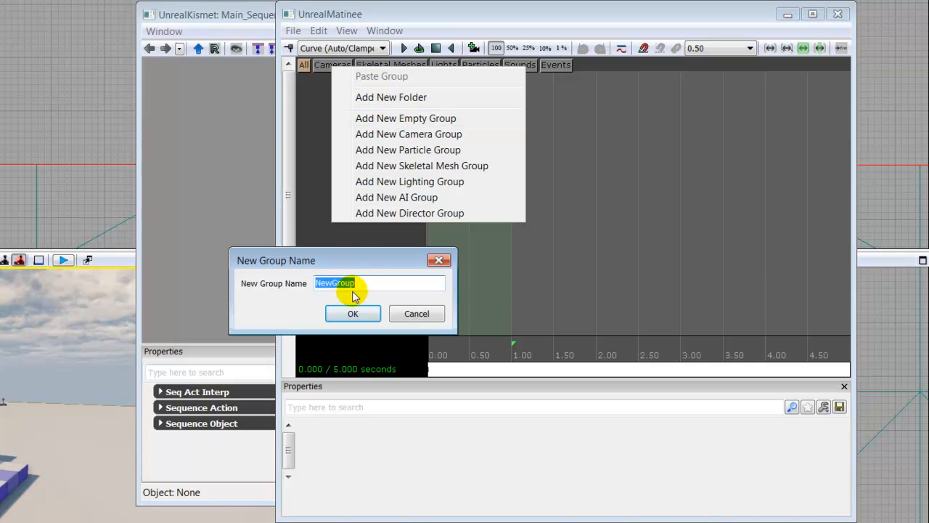
pyautogui.write('Platform')
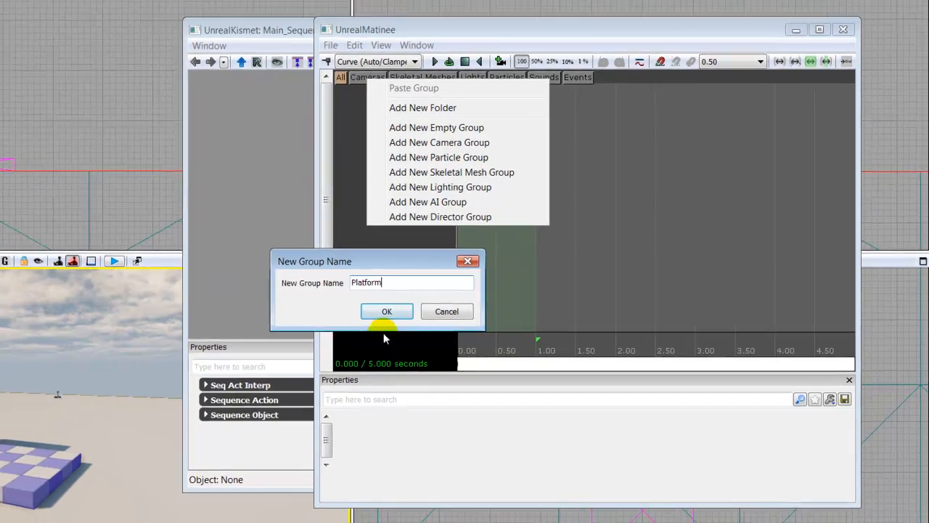
pyautogui.click(353, 313)
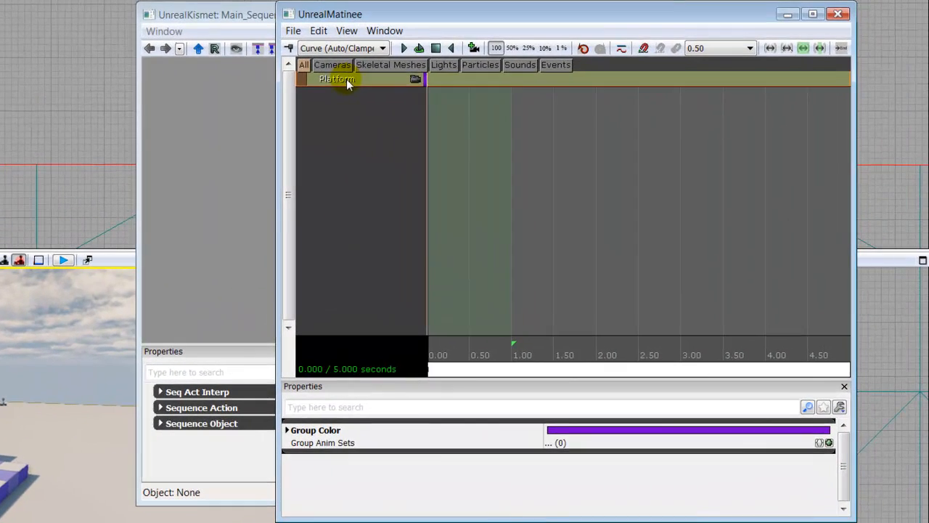
# Step: Add a Movement track to the Platform group and select its key at 0.00 seconds
pyautogui.rightClick(501, 131)
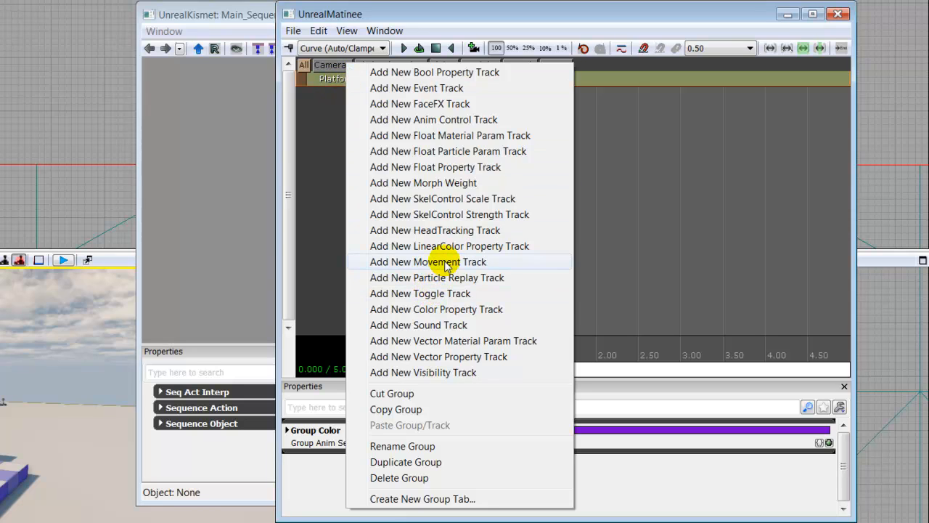
pyautogui.click(446, 263)
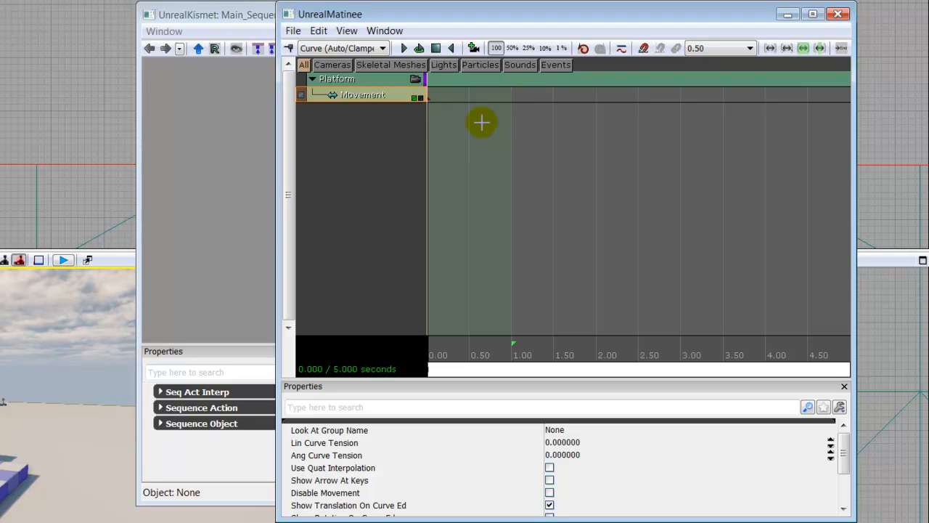
pyautogui.click(429, 99)
# Step: Add a Movement key at 5.00 seconds and raise the platform to the top of the gray block for that key
pyautogui.scroll(-1, 561, 186)
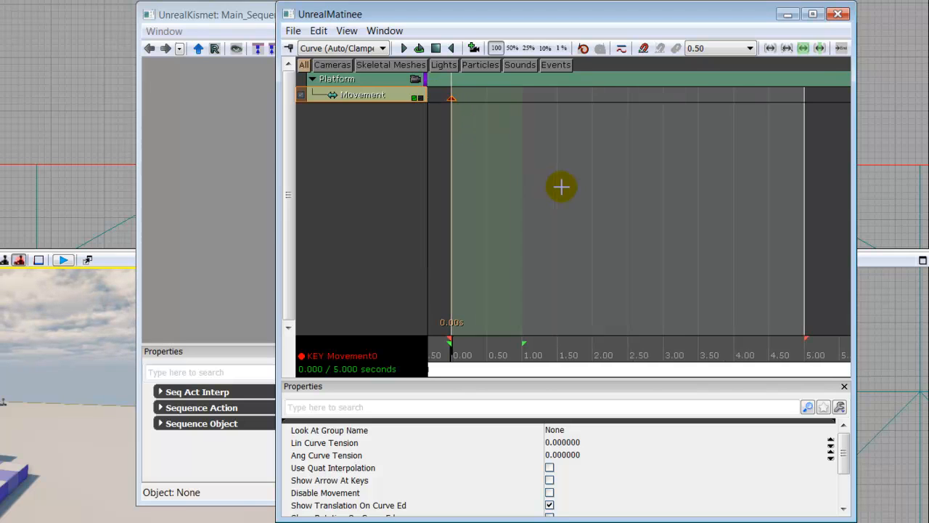
pyautogui.scroll(-1, 561, 186)
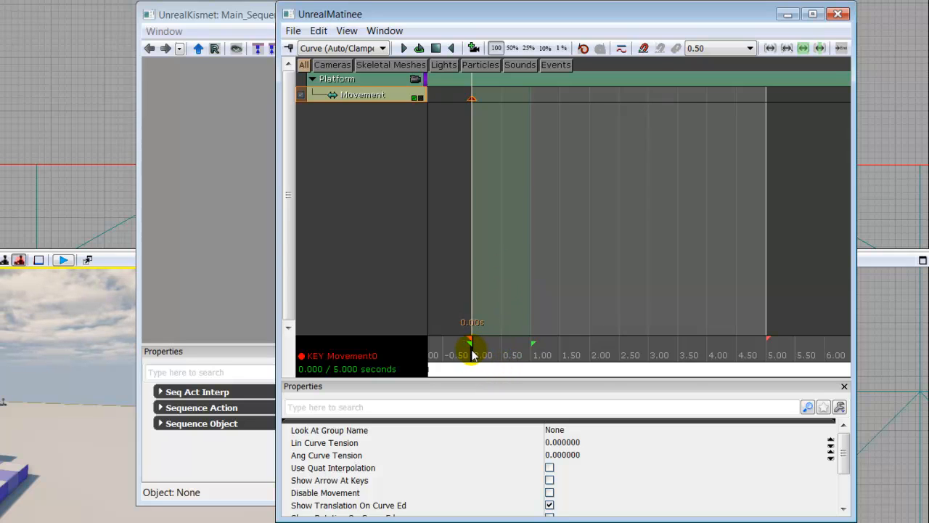
pyautogui.moveTo(472, 354); pyautogui.dragTo(774, 350)
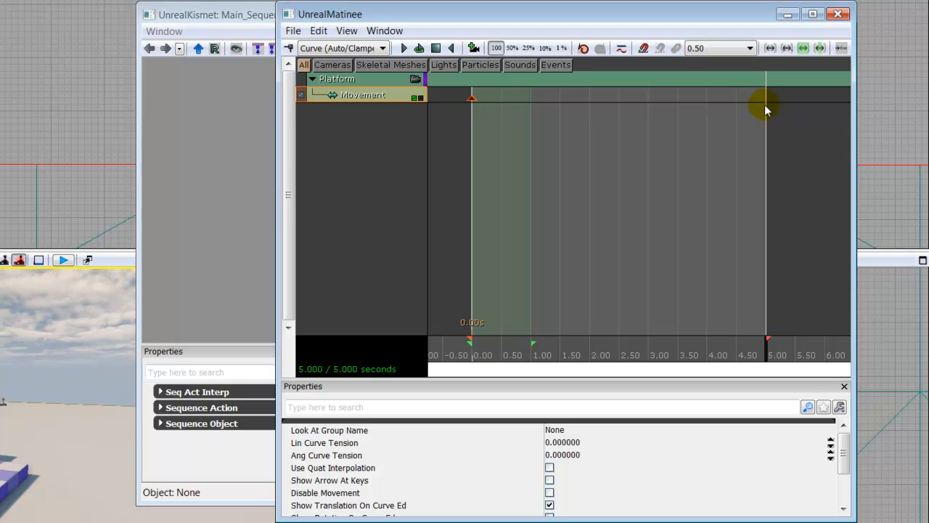
pyautogui.click(289, 48)
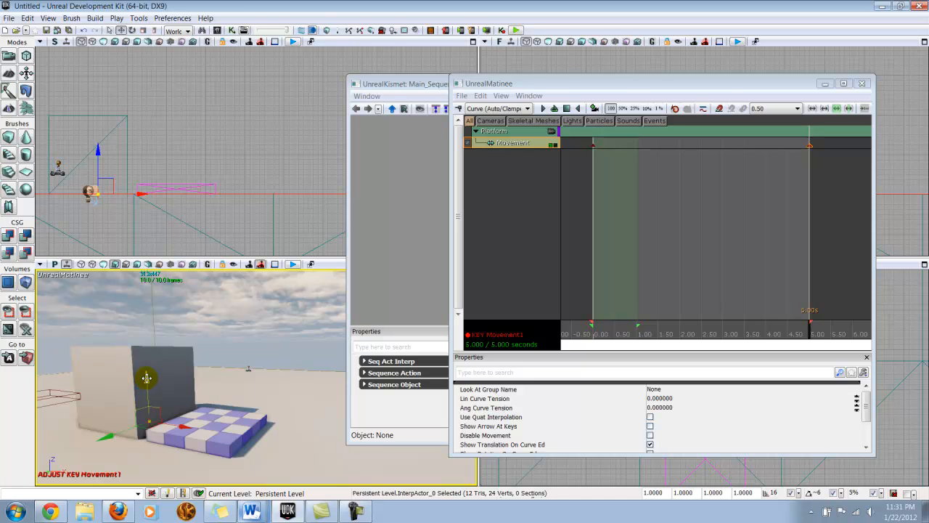
pyautogui.moveTo(146, 378); pyautogui.dragTo(144, 311)
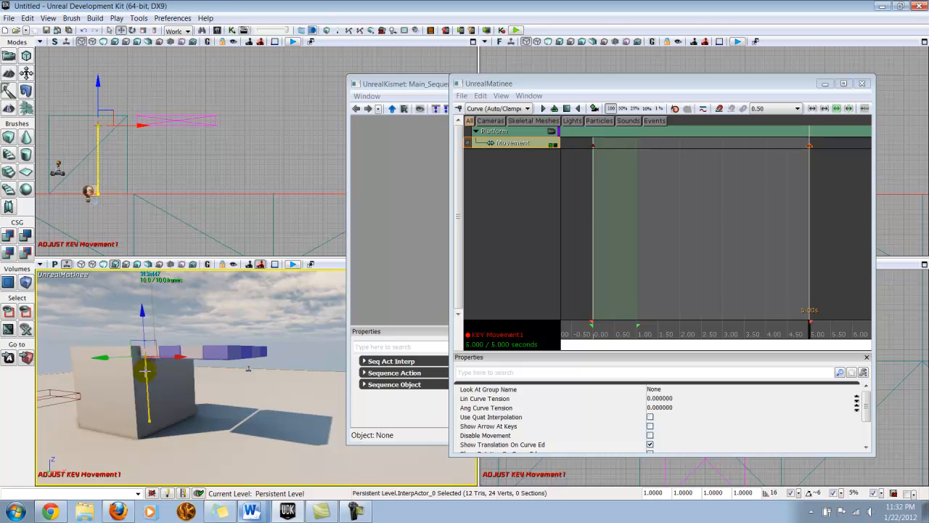
# Step: Preview the platform's movement from the start of the Matinee, rewind it, and close the Matinee editor
pyautogui.click(567, 108)
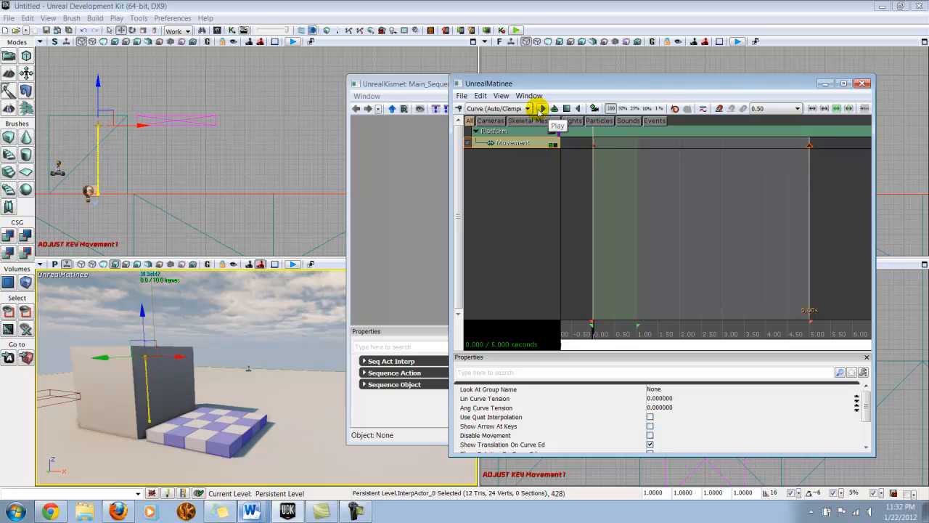
pyautogui.click(542, 108)
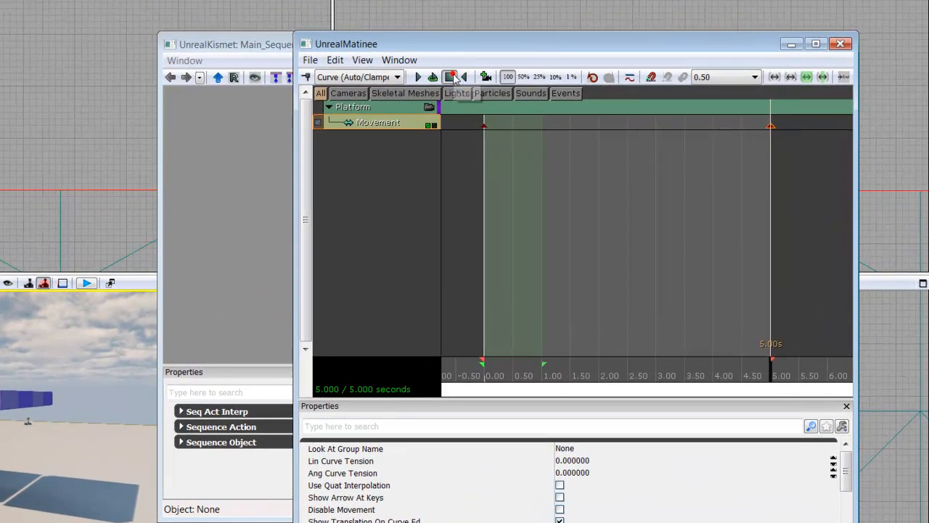
pyautogui.click(451, 77)
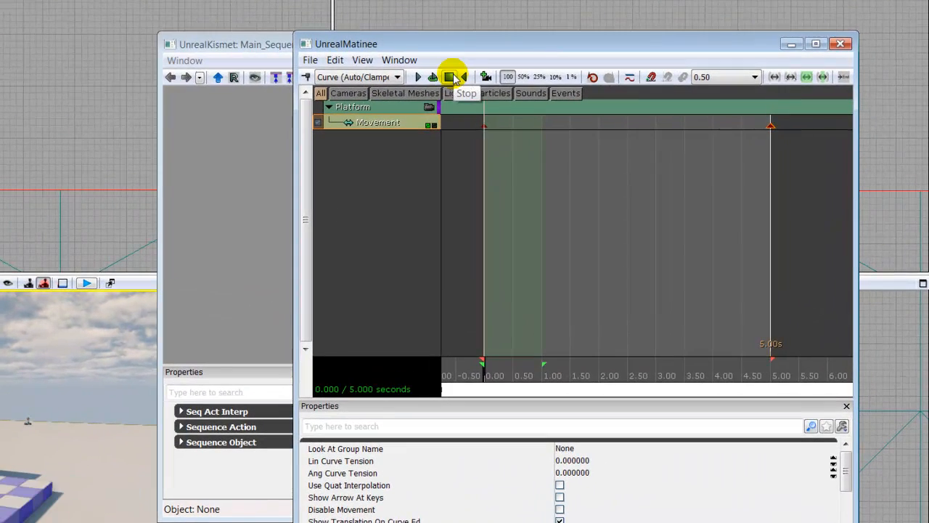
pyautogui.click(841, 44)
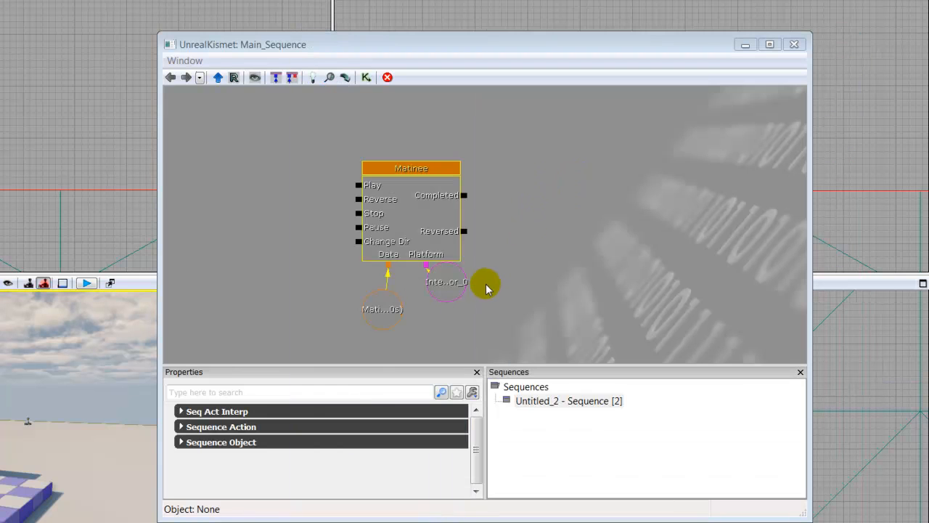
pyautogui.moveTo(229, 230); pyautogui.dragTo(332, 223)
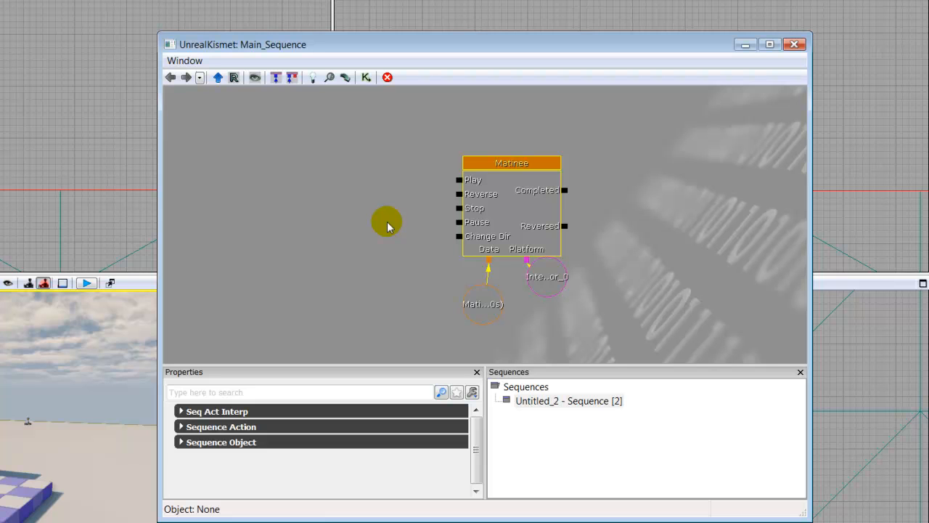
pyautogui.click(517, 166)
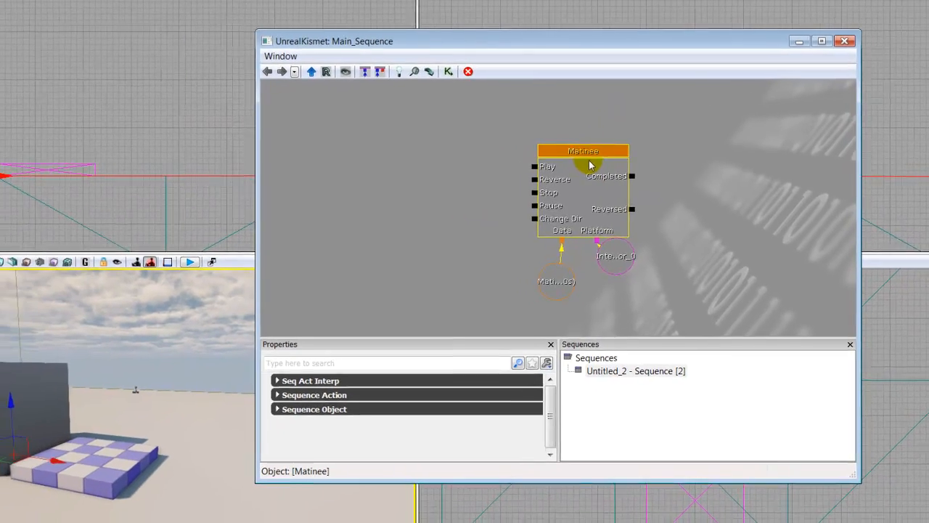
pyautogui.click(437, 210)
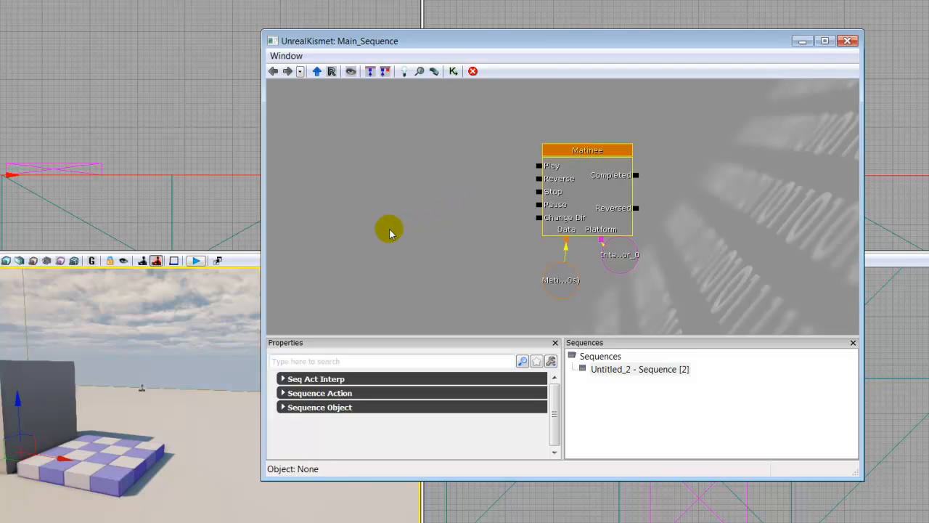
# Step: Add a Trigger actor on top of the checkered platform
pyautogui.moveTo(167, 483)
pyautogui.mouseDown()
pyautogui.moveTo(185, 493)
pyautogui.moveTo(195, 476)
pyautogui.mouseUp()
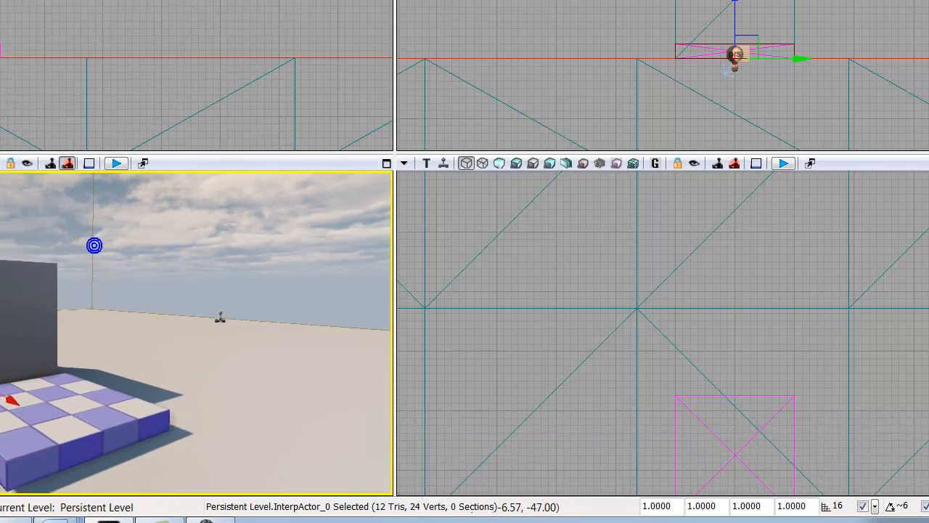
pyautogui.moveTo(93, 246); pyautogui.dragTo(93, 216)
pyautogui.rightClick(45, 416)
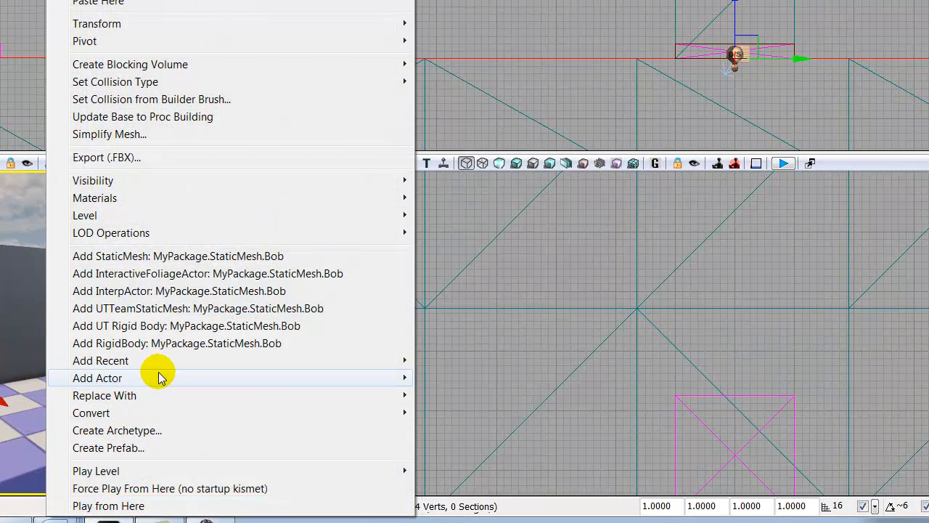
pyautogui.moveTo(155, 375)
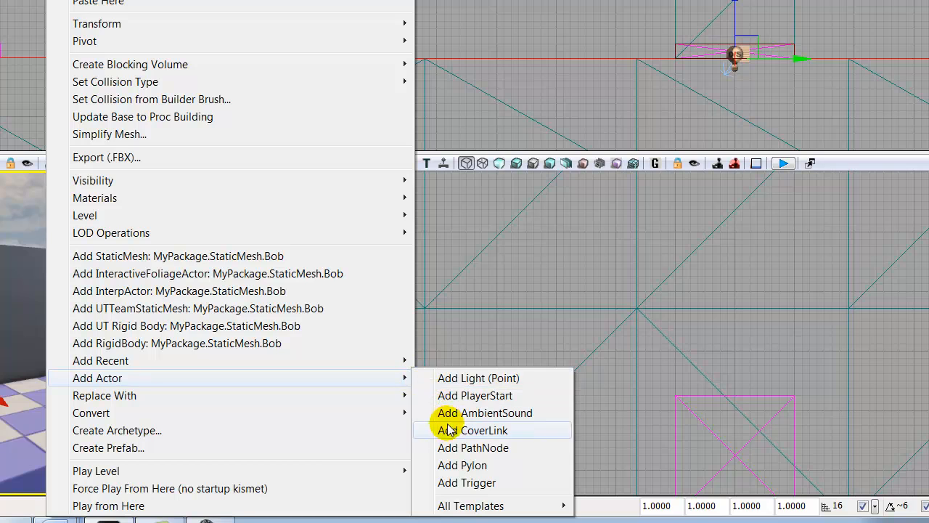
pyautogui.click(465, 482)
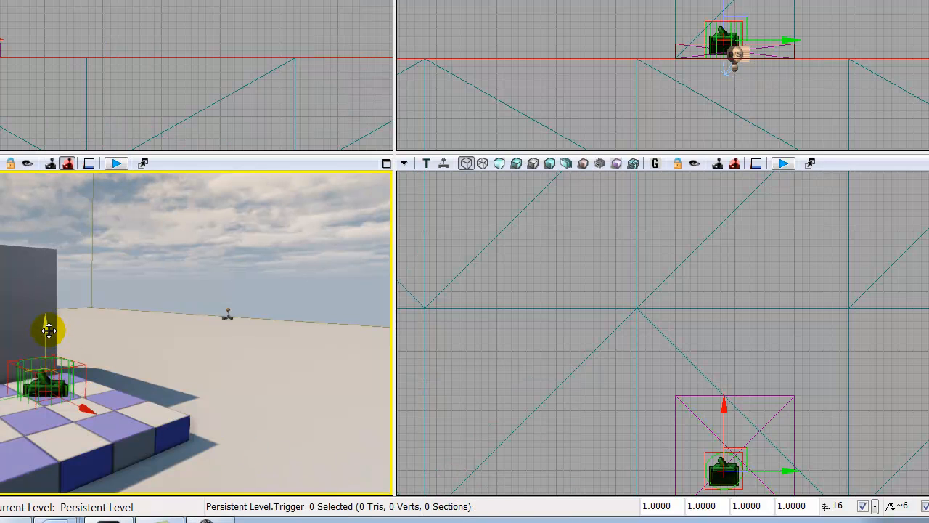
# Step: Raise the trigger so it sits just above the surface of the checkered platform
pyautogui.moveTo(48, 330); pyautogui.dragTo(46, 307)
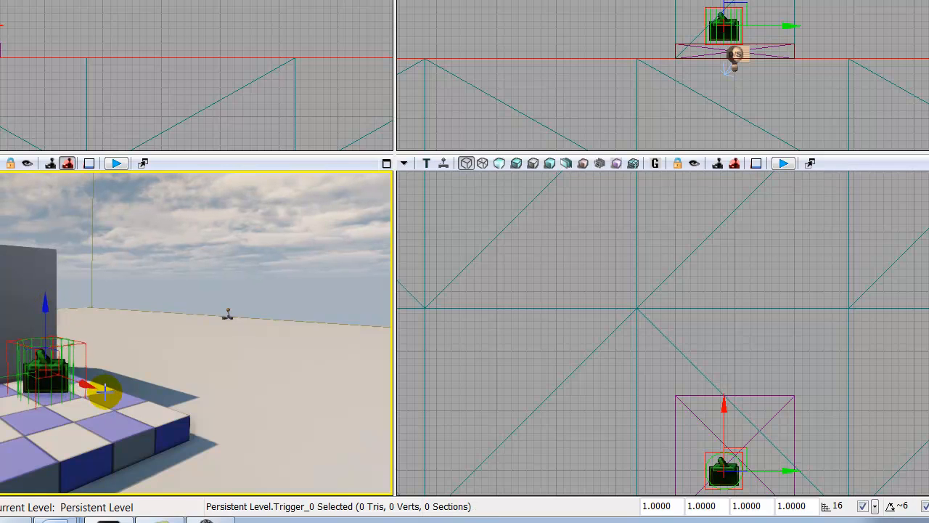
pyautogui.click(56, 307)
pyautogui.click(49, 390)
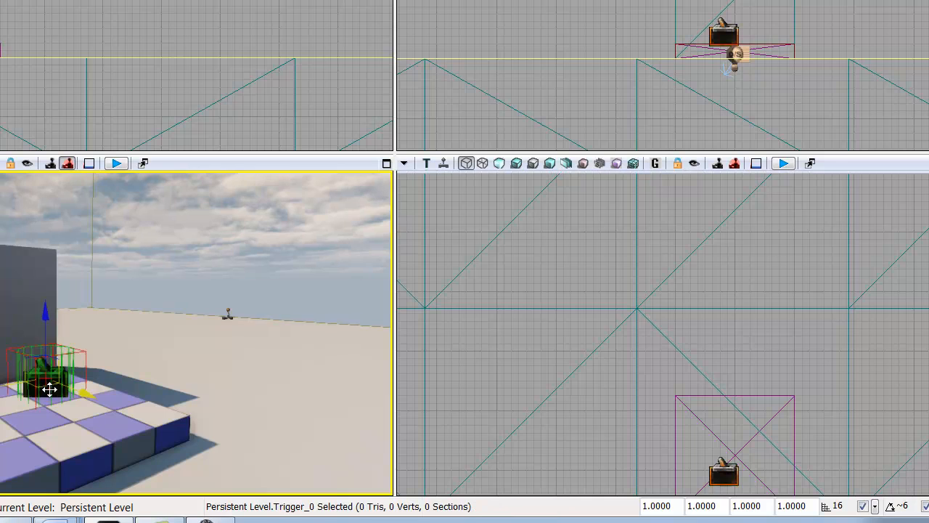
pyautogui.moveTo(47, 324); pyautogui.dragTo(46, 307)
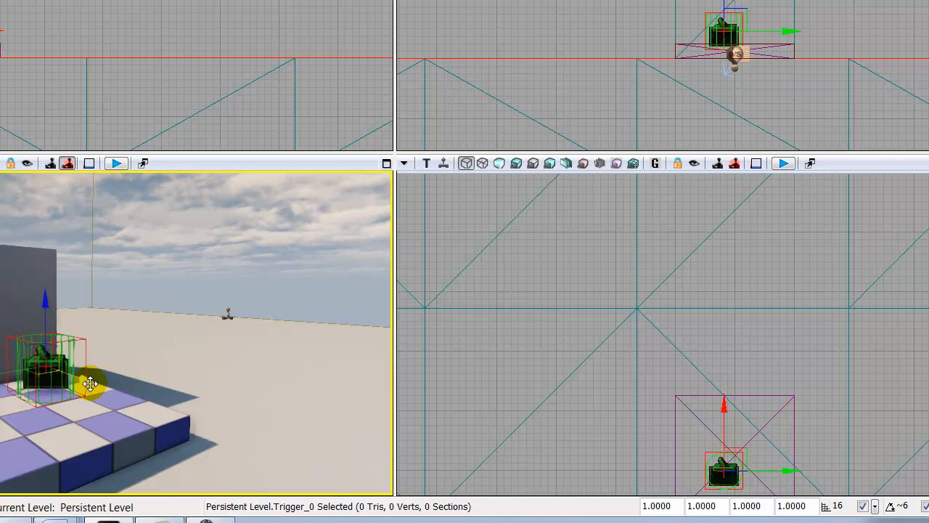
pyautogui.moveTo(90, 384); pyautogui.dragTo(118, 421)
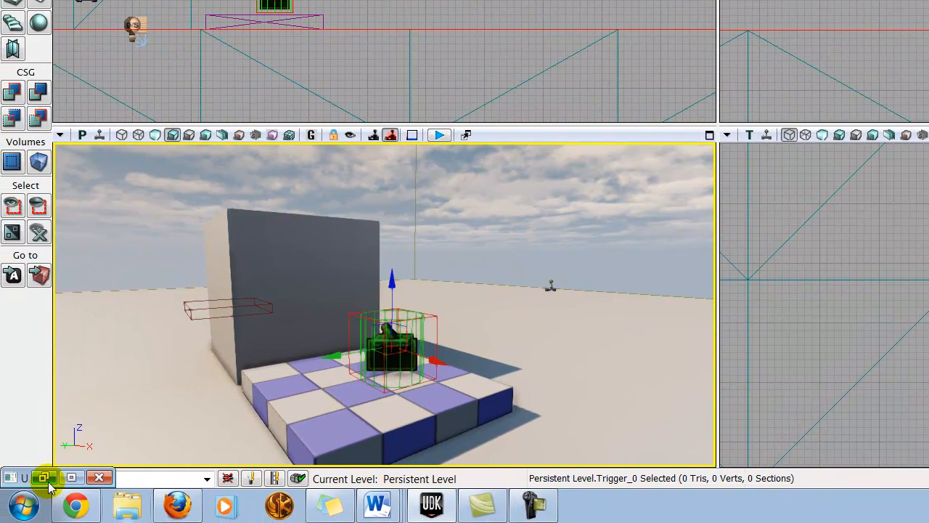
# Step: Restore the Kismet window and create a Touch event using the selected trigger
pyautogui.click(45, 479)
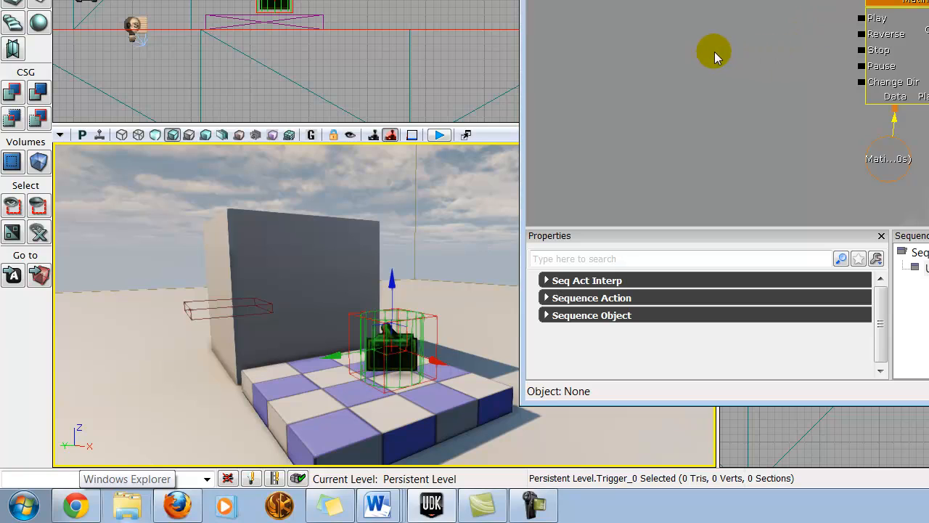
pyautogui.rightClick(733, 54)
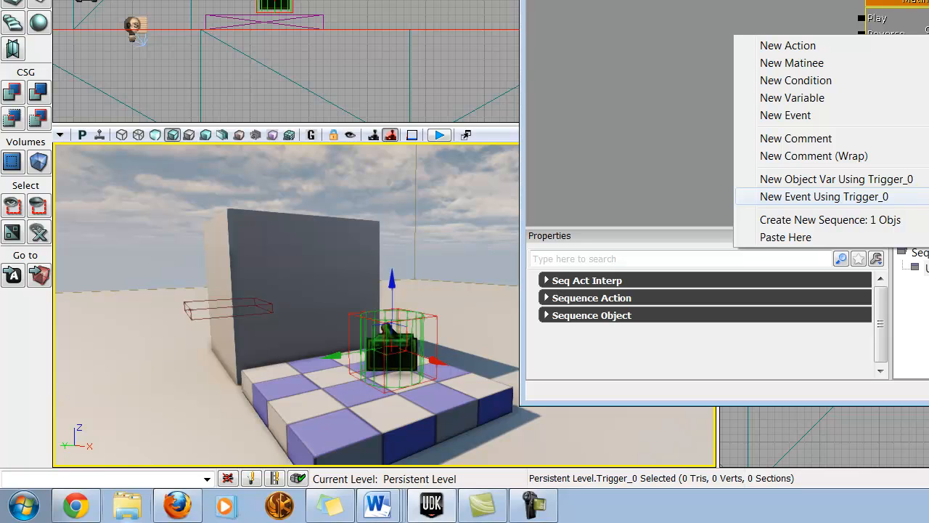
pyautogui.click(926, 196)
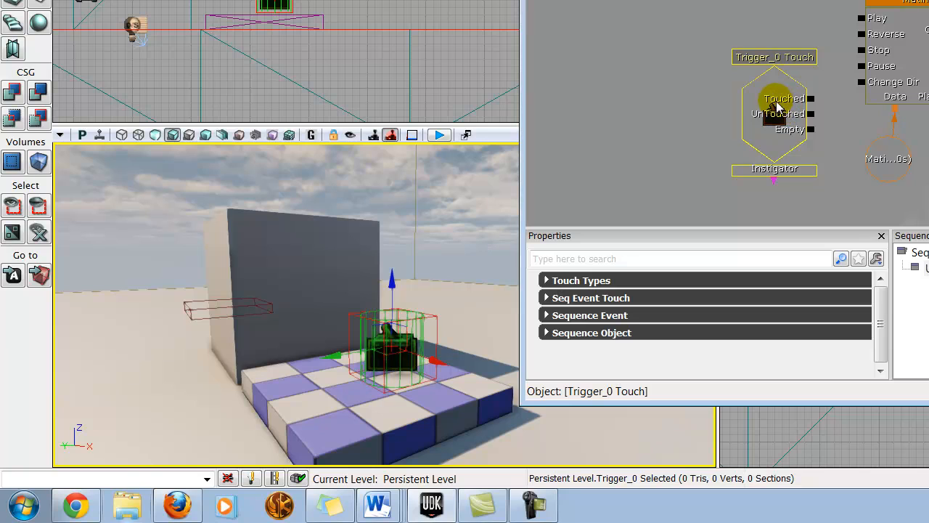
# Step: Rearrange the trigger Touch event and the Matinee node so they line up side by side
pyautogui.keyDown('ctrl'); pyautogui.moveTo(778, 106); pyautogui.dragTo(712, 49); pyautogui.keyUp('ctrl')
pyautogui.keyDown('ctrl'); pyautogui.moveTo(925, 49); pyautogui.dragTo(909, 20); pyautogui.keyUp('ctrl')
pyautogui.click(795, 75)
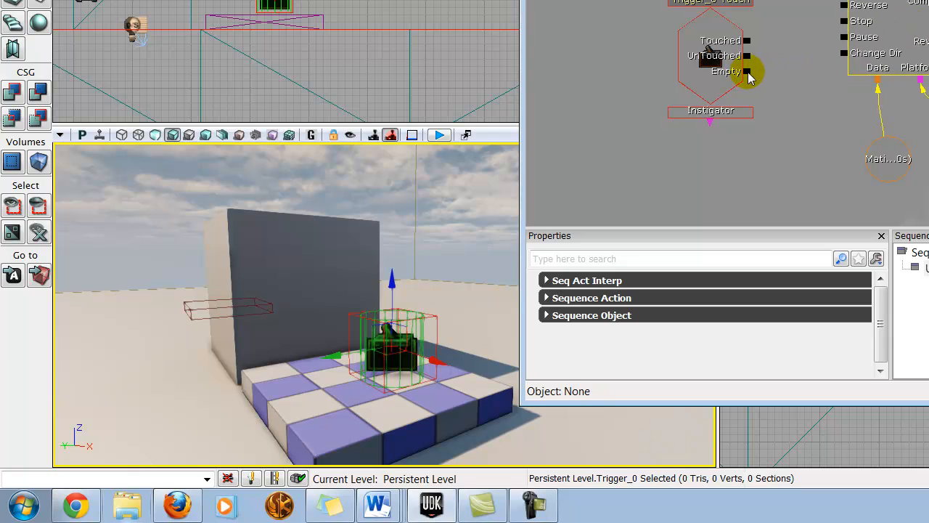
pyautogui.click(712, 58)
pyautogui.keyDown('ctrl'); pyautogui.moveTo(712, 56); pyautogui.dragTo(721, 38); pyautogui.keyUp('ctrl')
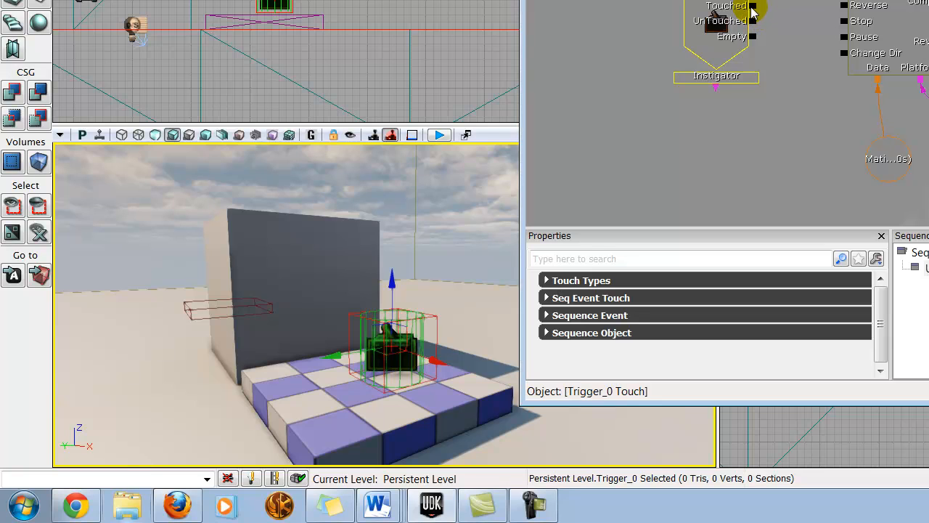
# Step: Connect the Touch event's Touched output to the Matinee's Play input and close Kismet
pyautogui.click(760, 7)
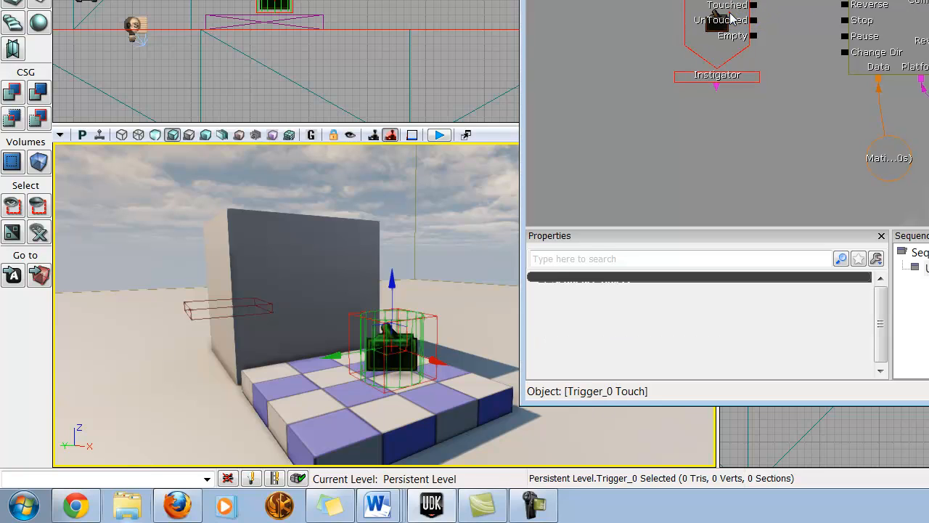
pyautogui.click(732, 18)
pyautogui.click(763, 7)
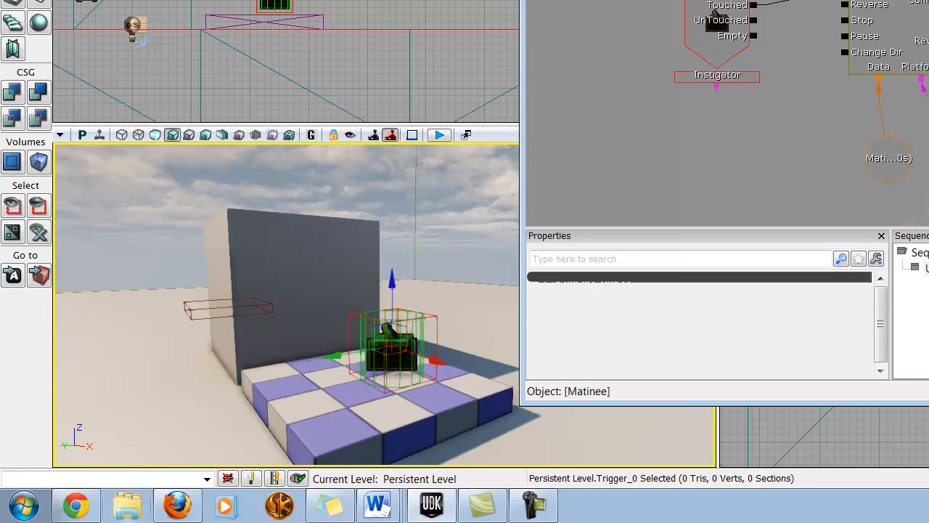
pyautogui.click(748, 19)
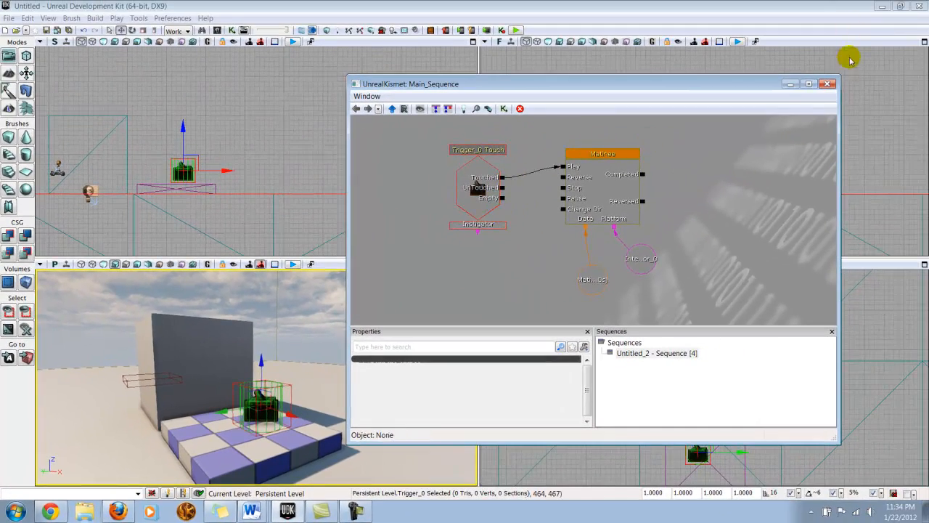
pyautogui.click(828, 84)
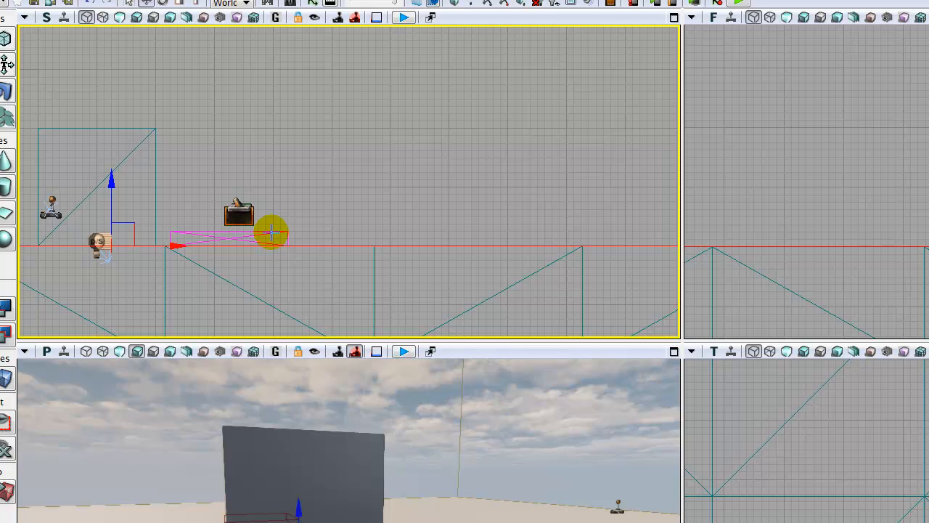
# Step: Set the platform InterpActor's Collision Type to COLLIDE_BlockAll and close its properties
pyautogui.rightClick(273, 236)
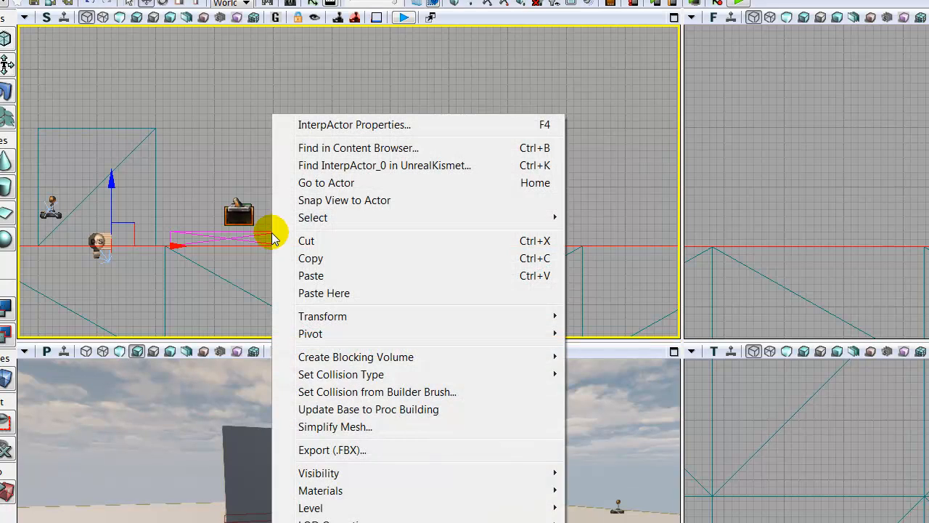
pyautogui.click(361, 127)
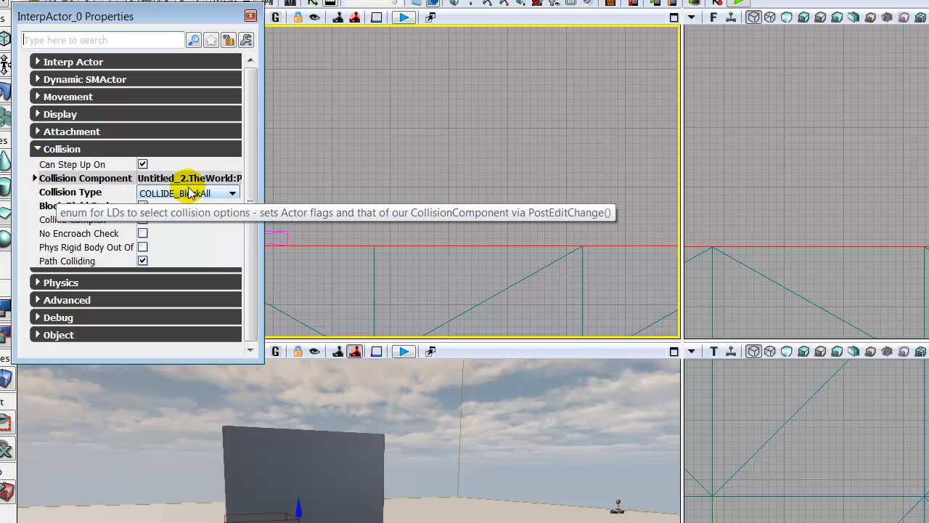
pyautogui.click(231, 195)
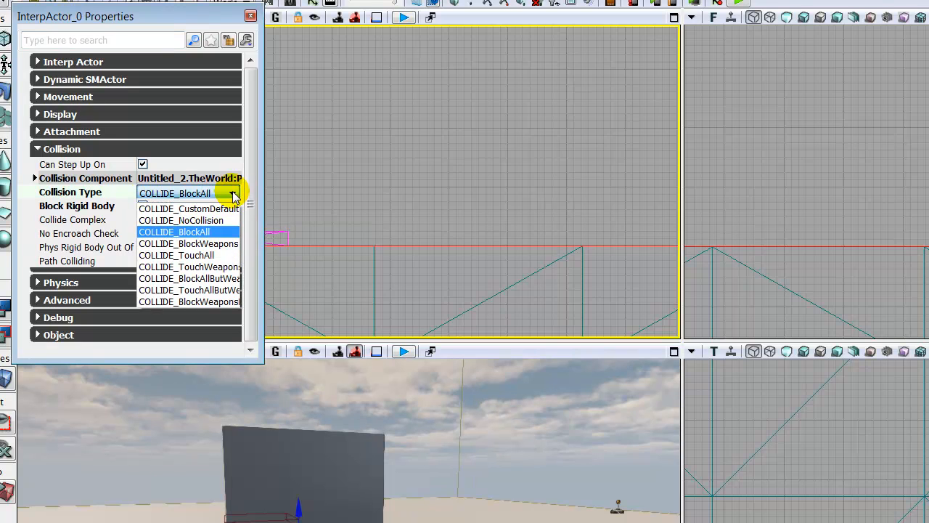
pyautogui.click(209, 232)
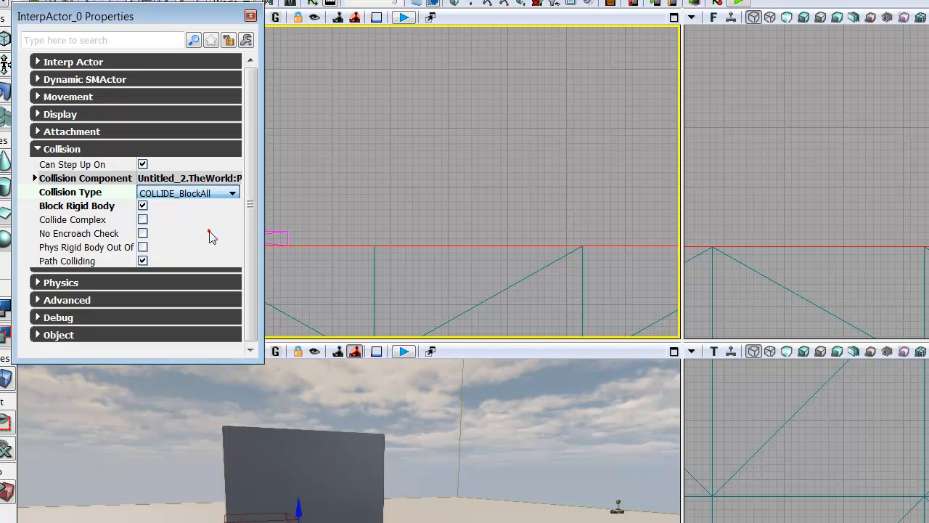
pyautogui.click(251, 15)
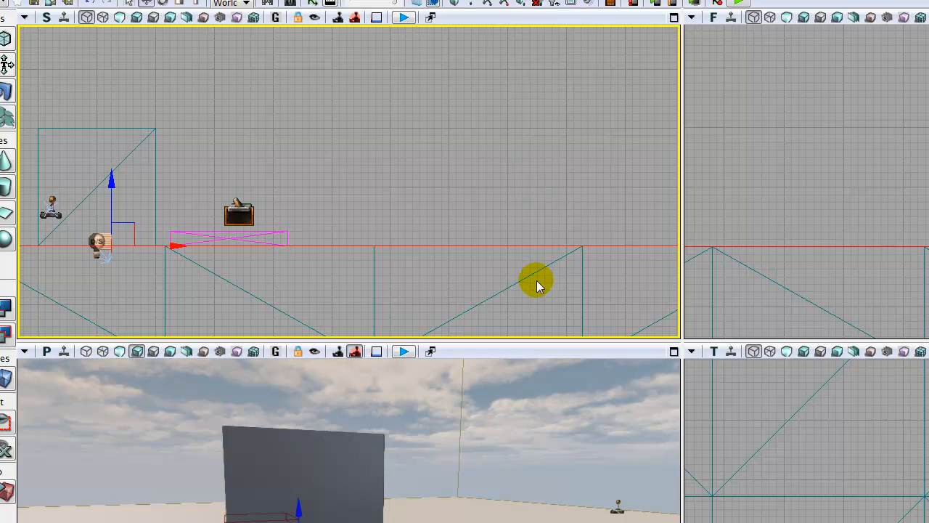
# Step: Build the map and dismiss the Map Check results
pyautogui.click(520, 2)
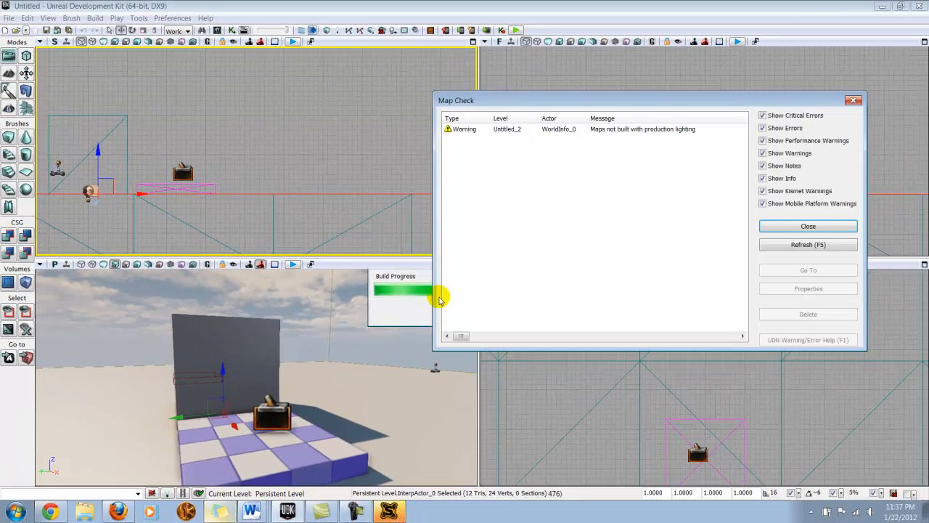
pyautogui.click(809, 225)
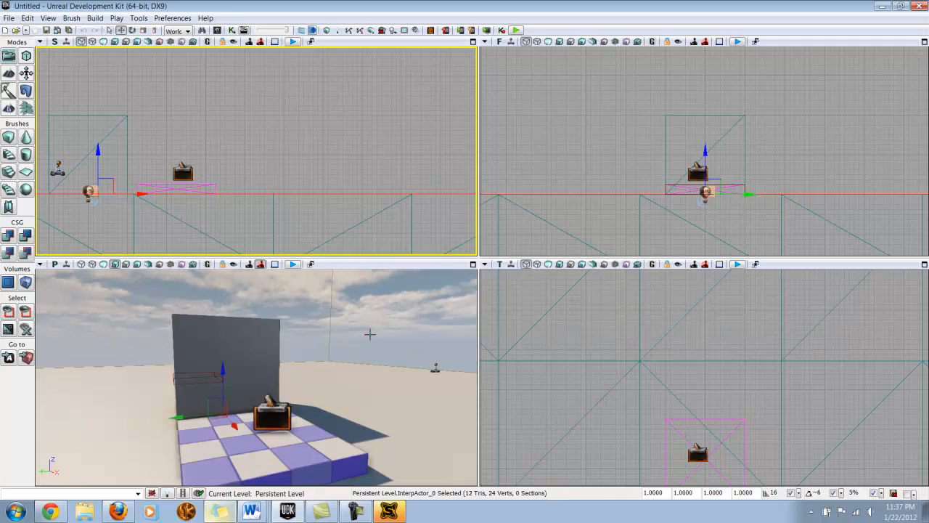
# Step: Play the level from the floor beside the platform, walk around to test the triggered lift, and end the preview
pyautogui.moveTo(369, 332); pyautogui.dragTo(359, 356)
pyautogui.rightClick(341, 469)
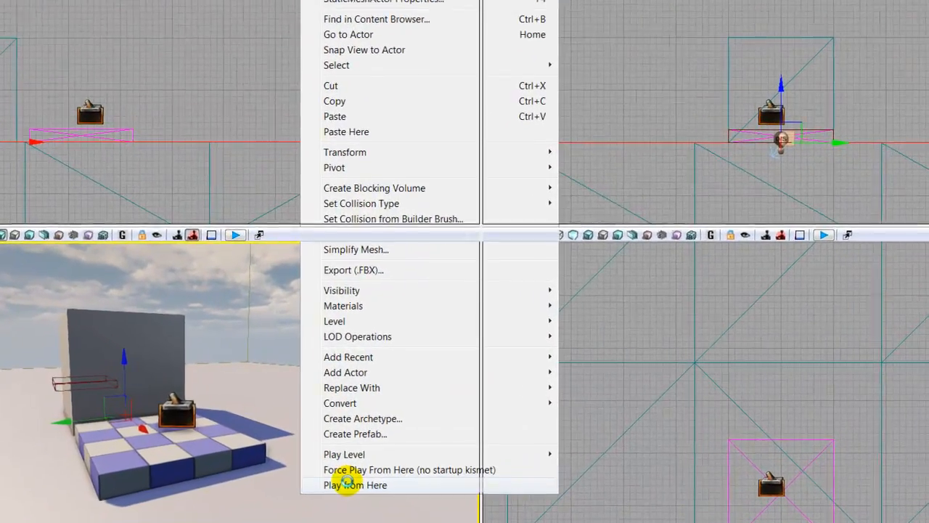
pyautogui.click(347, 483)
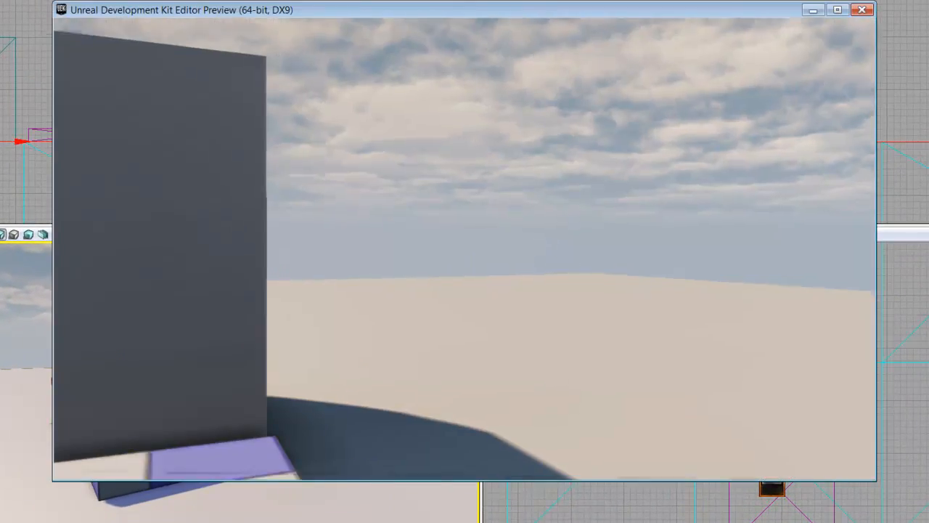
pyautogui.press('w')
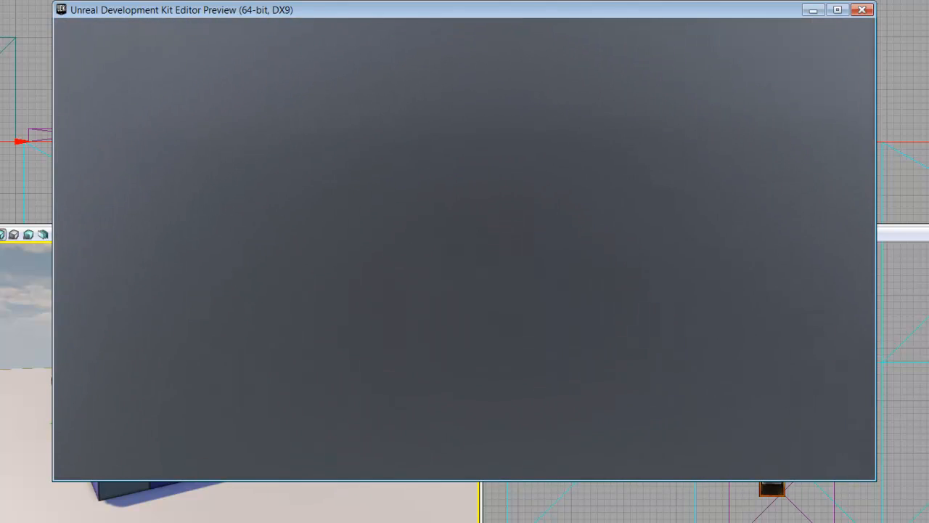
pyautogui.press('s')
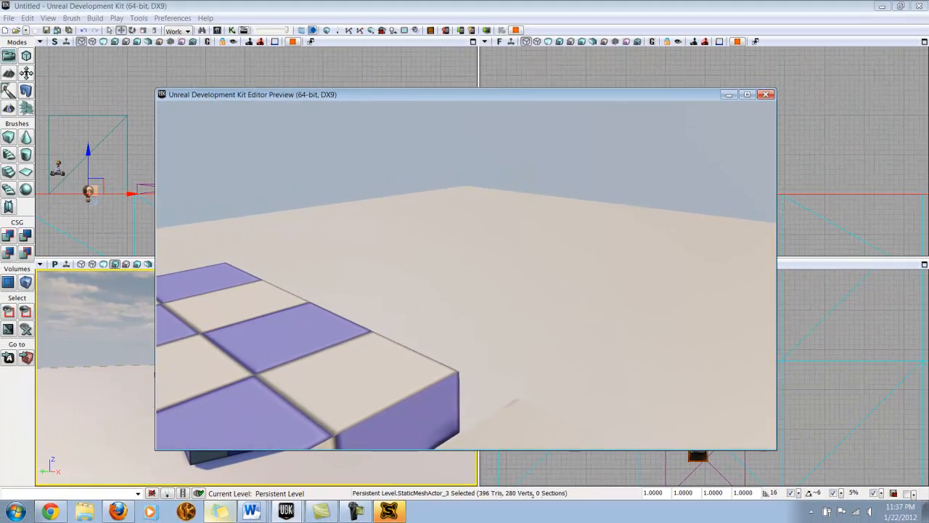
pyautogui.press('Escape')
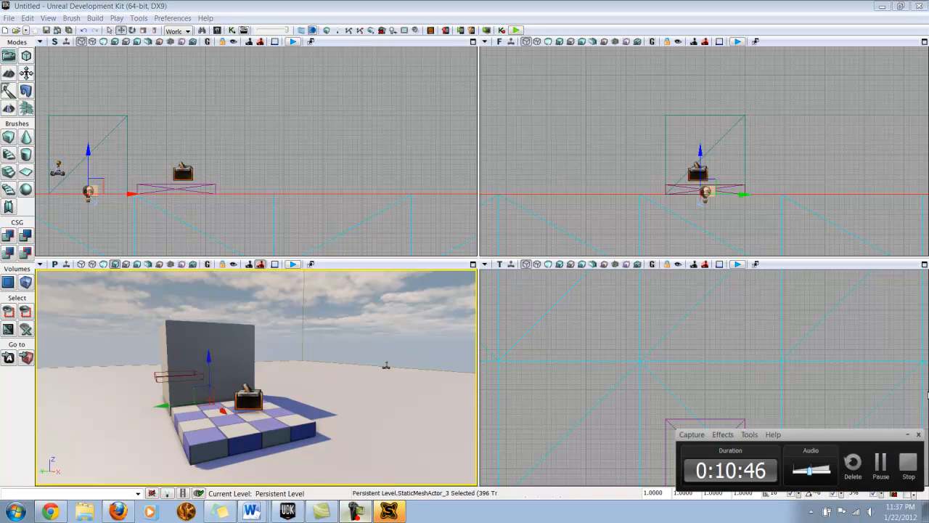